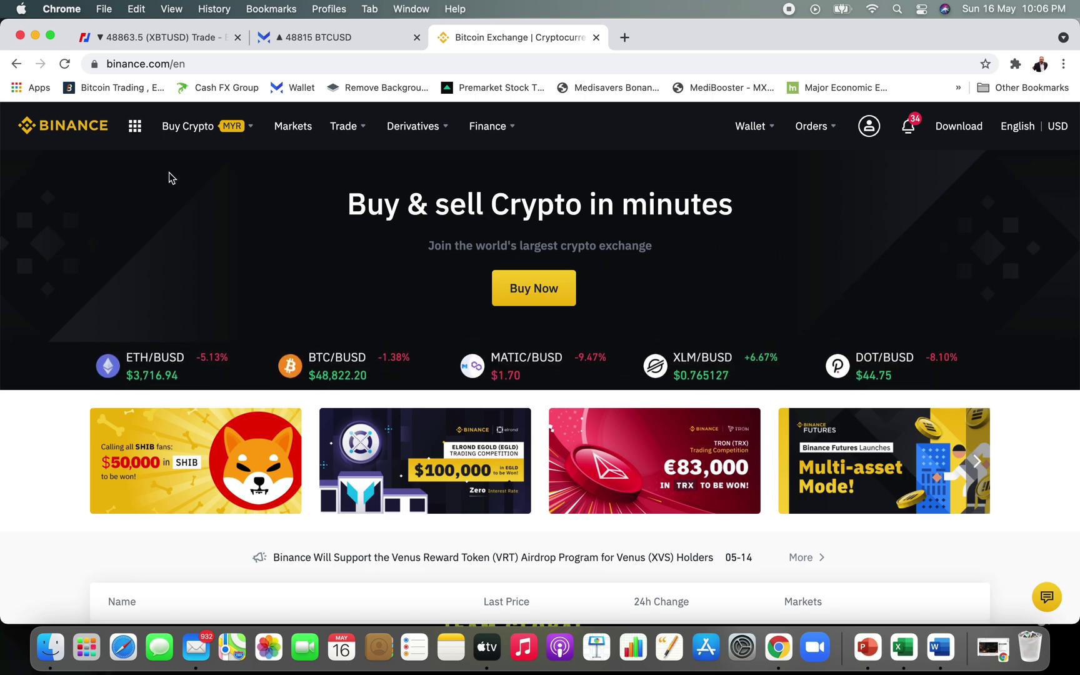
Keep MYR as the payment currency and go to the P2P Trading page
mouse_move(200, 131)
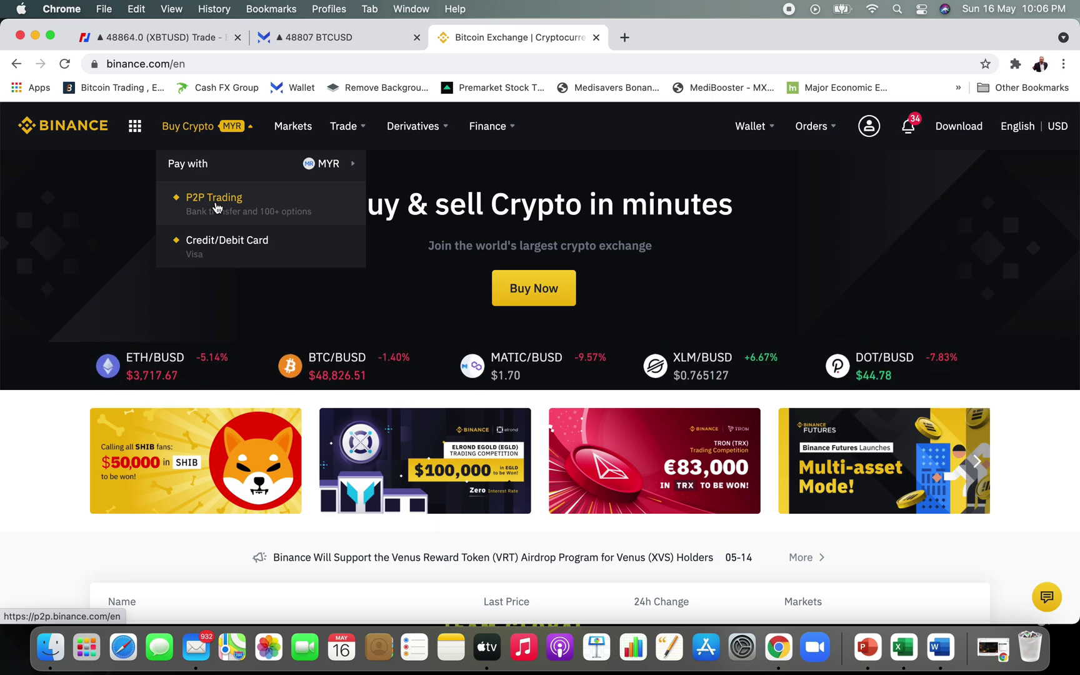
left_click(334, 168)
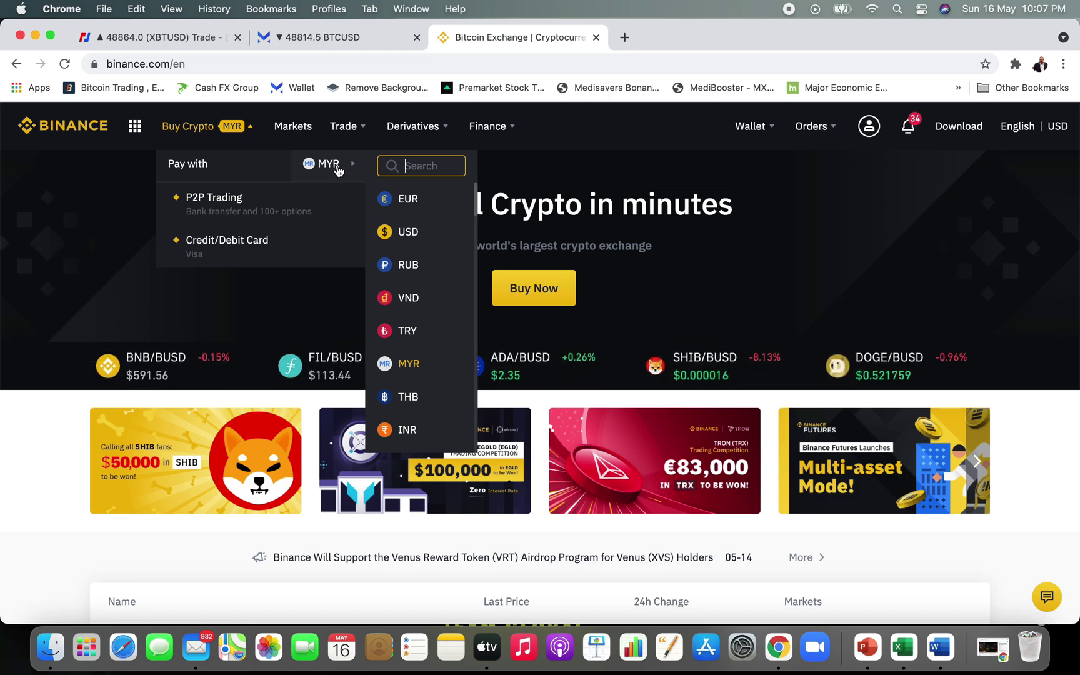
left_click(328, 172)
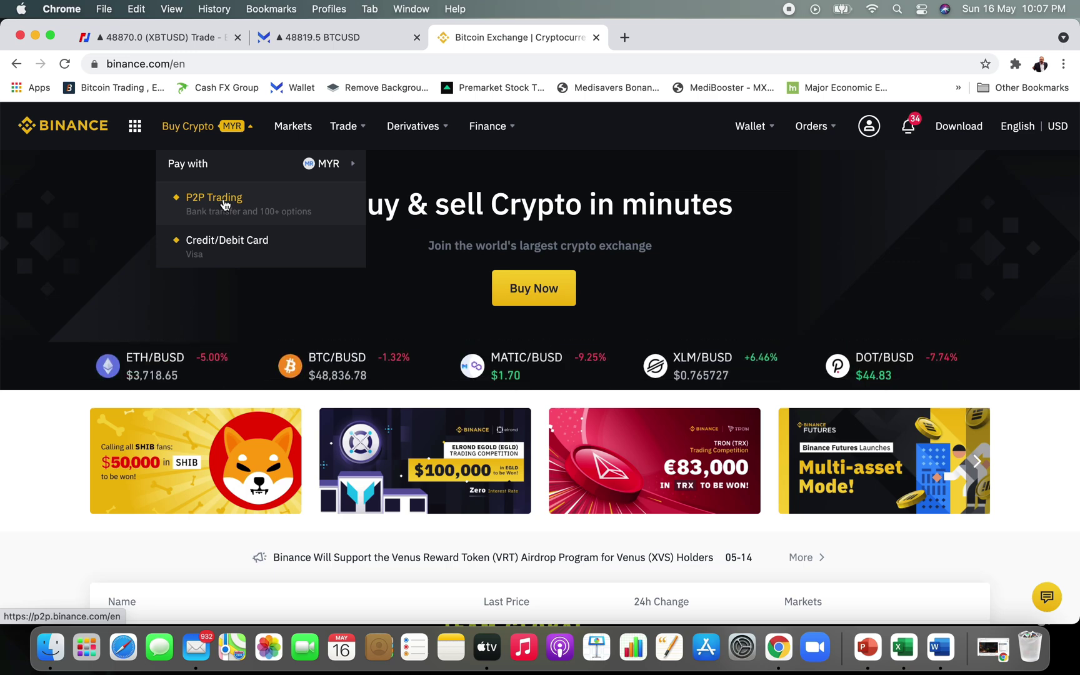
left_click(224, 202)
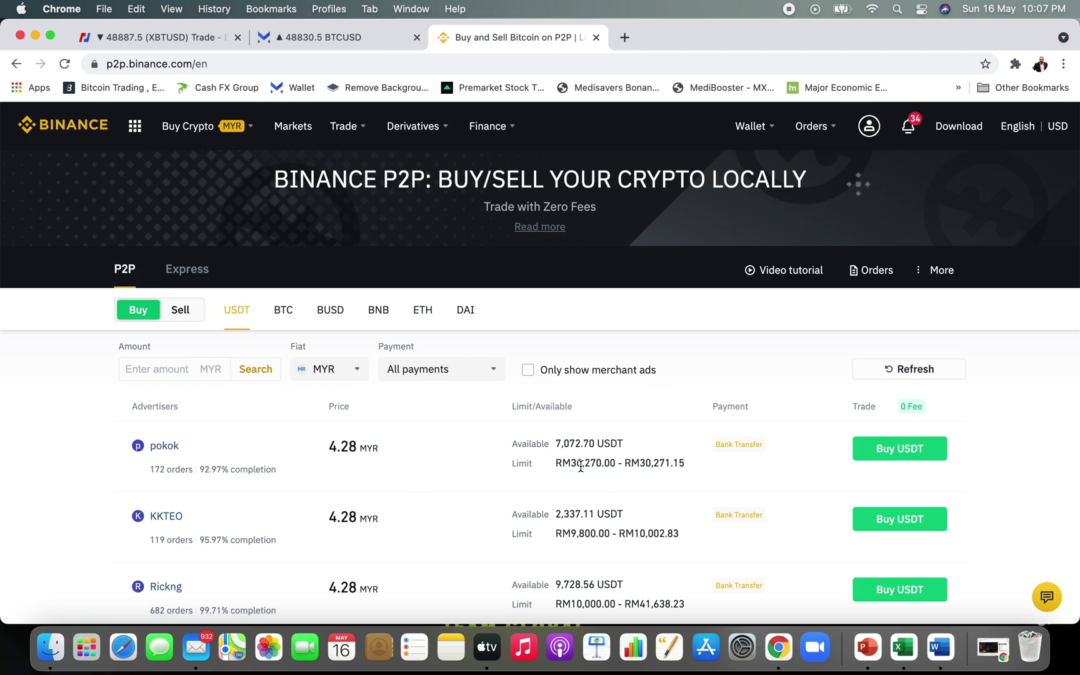
Switch to the Express buy panel for USDT with MYR, showing 50 MYR for 11.68 USDT
left_click(150, 375)
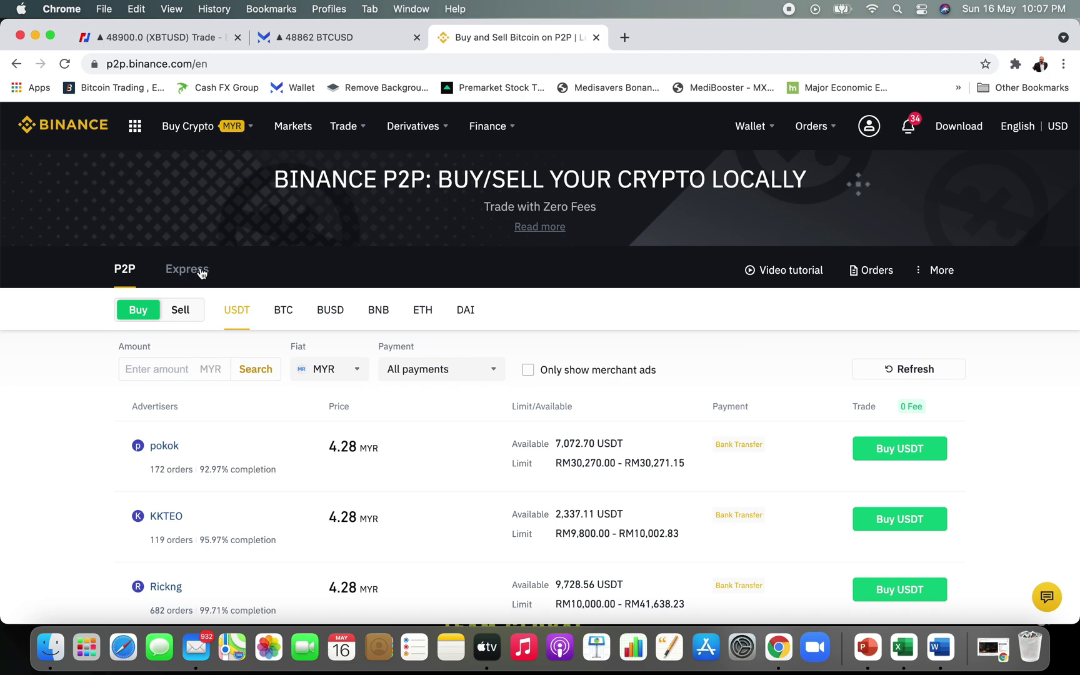
left_click(197, 273)
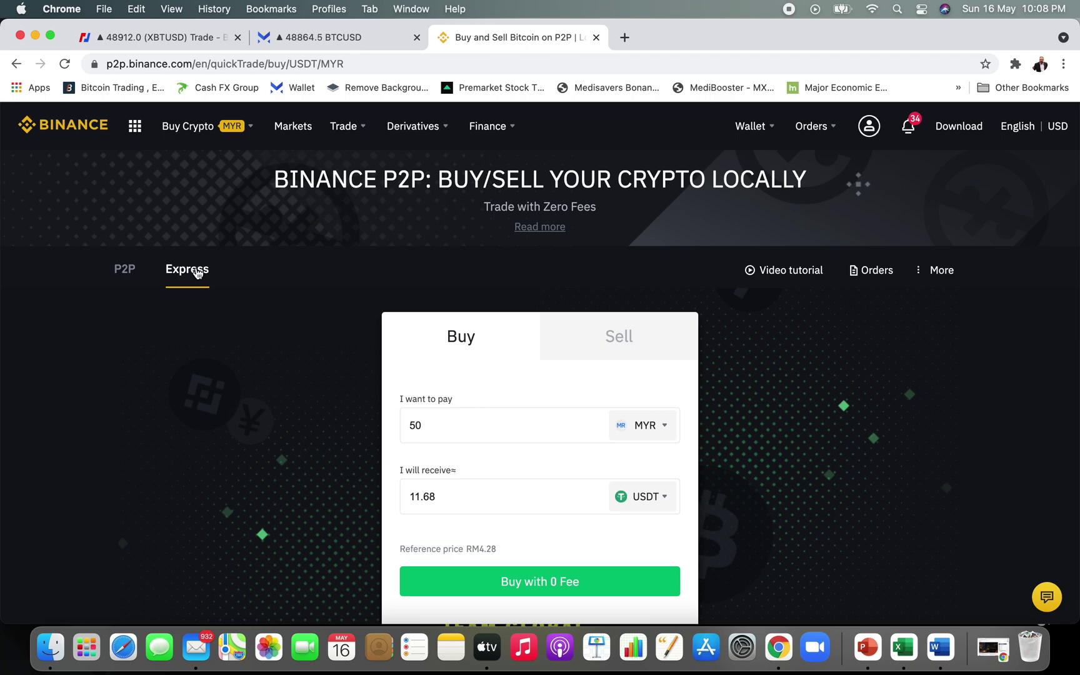
Buy USDT for 1000 MYR with 0 fee, paying by Bank Transfer
left_click(441, 426)
key("BackSpace")
key("BackSpace")
type("1000")
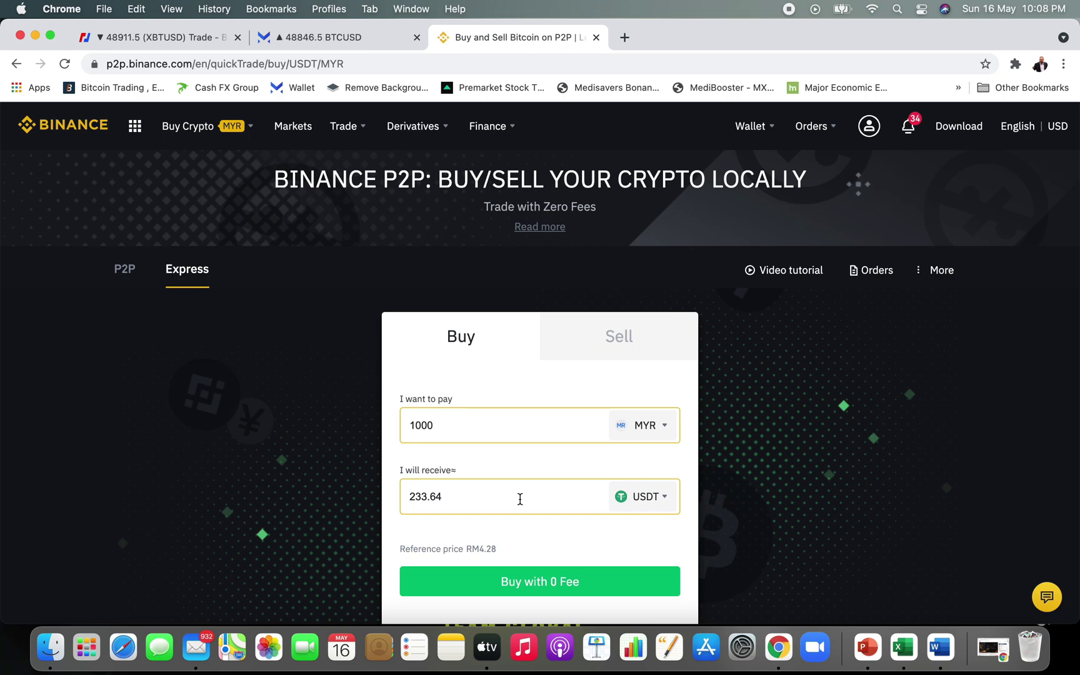
left_click(582, 582)
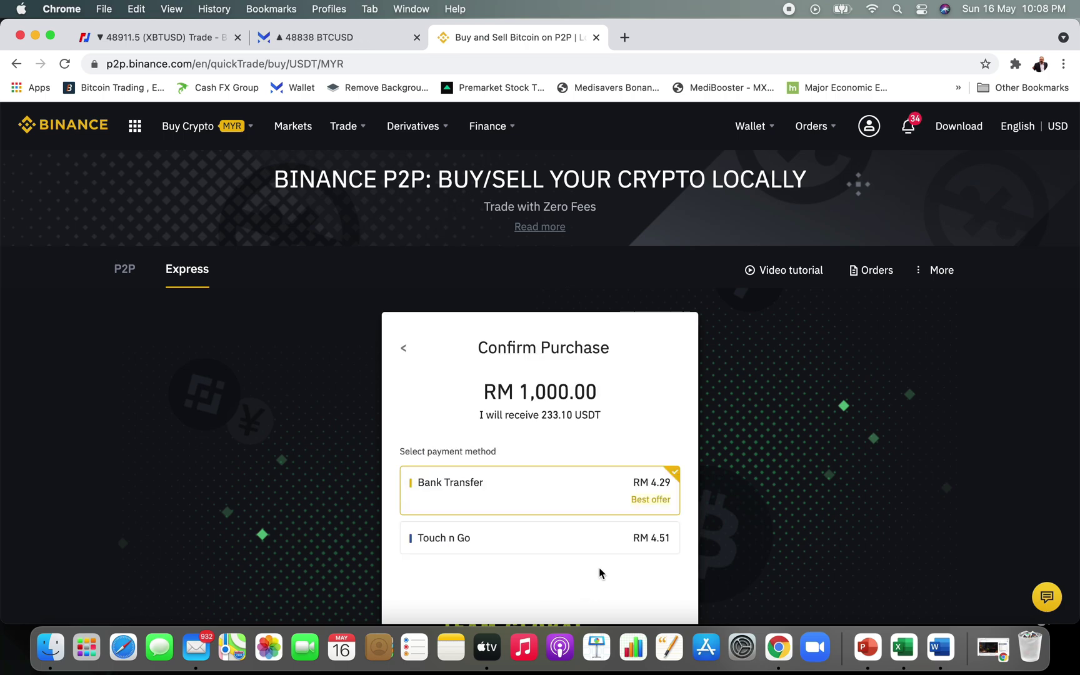
scroll(725, 455, "down", 3)
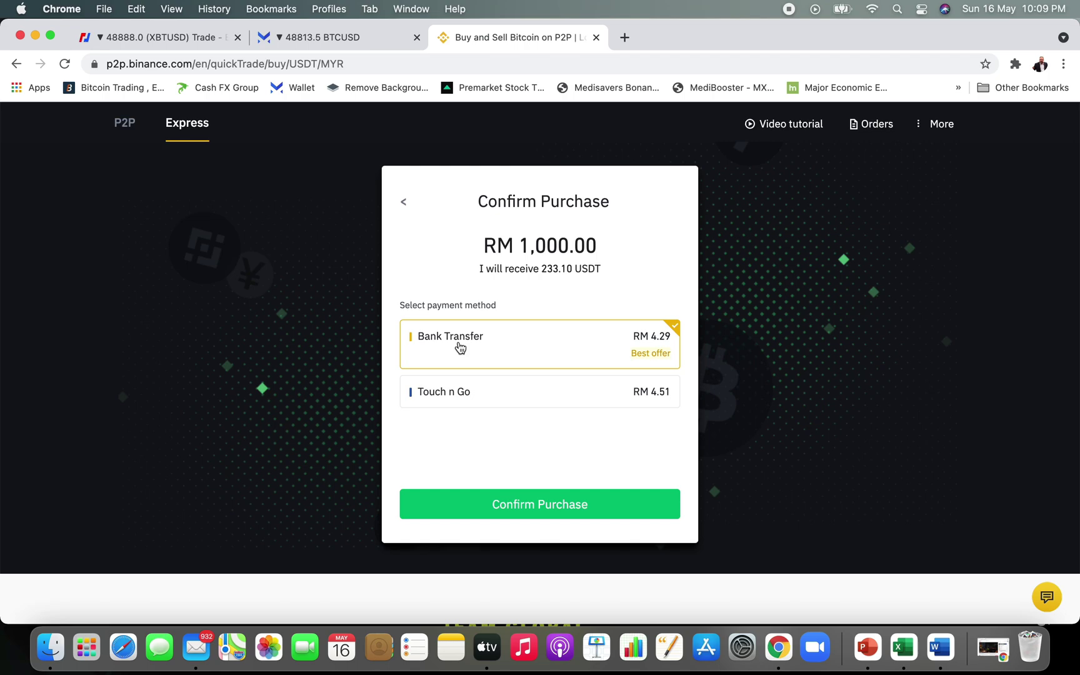
left_click(545, 506)
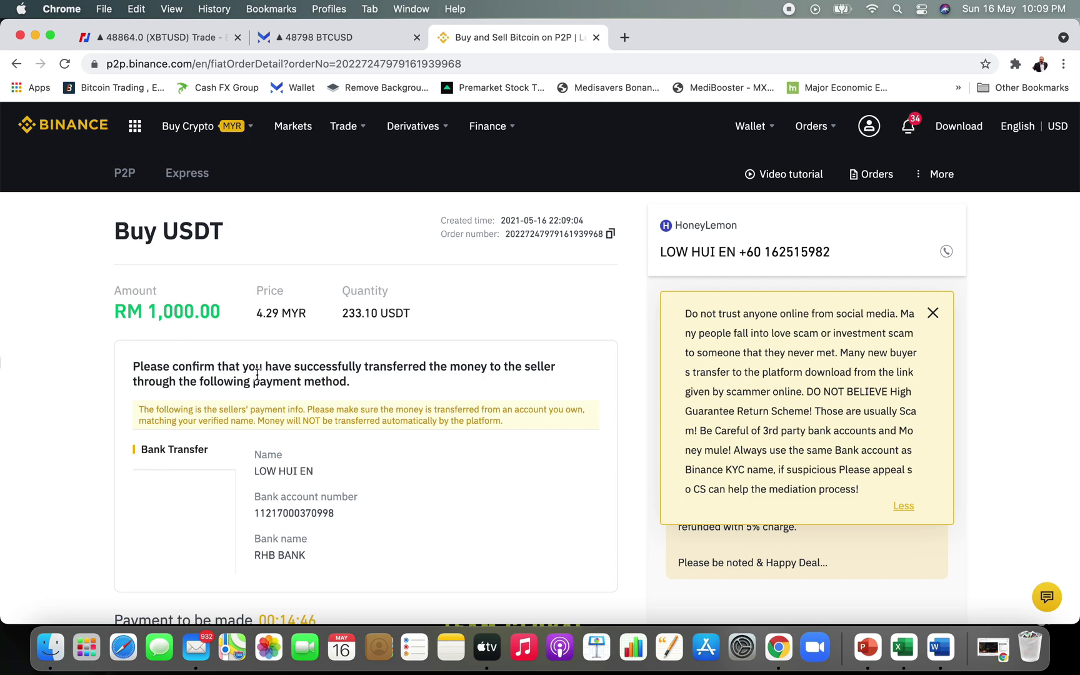
Review the seller's bank-transfer payment details for the 233.10 USDT order
scroll(257, 375, "down", 5)
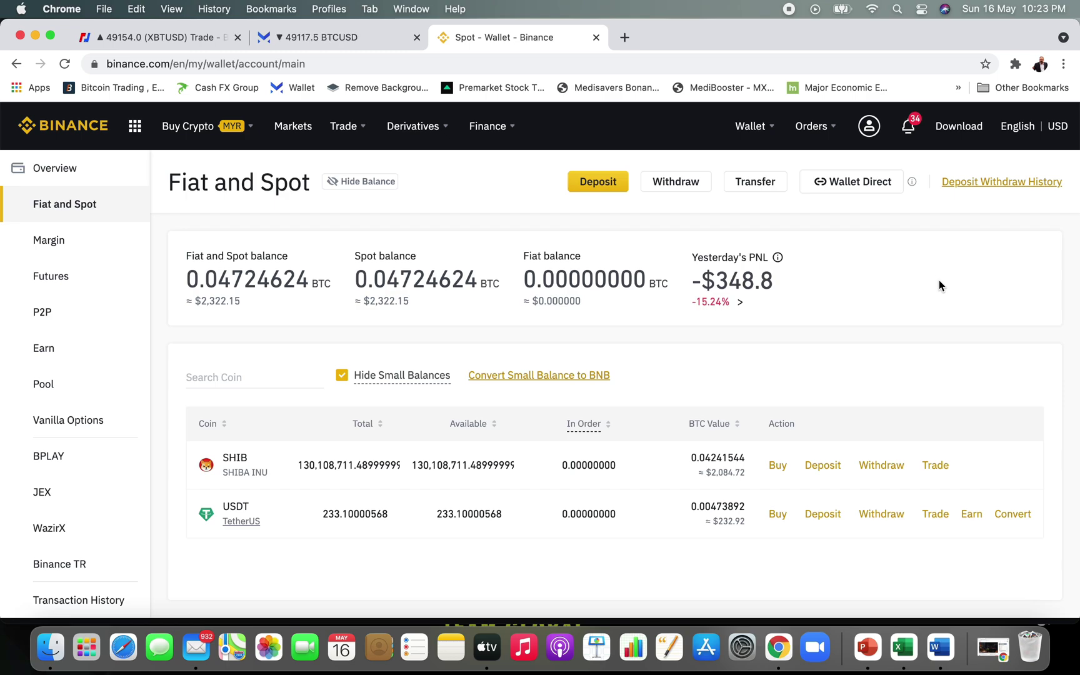
Reload the Fiat and Spot wallet and start converting the 233.10000568 USDT balance
mouse_move(755, 129)
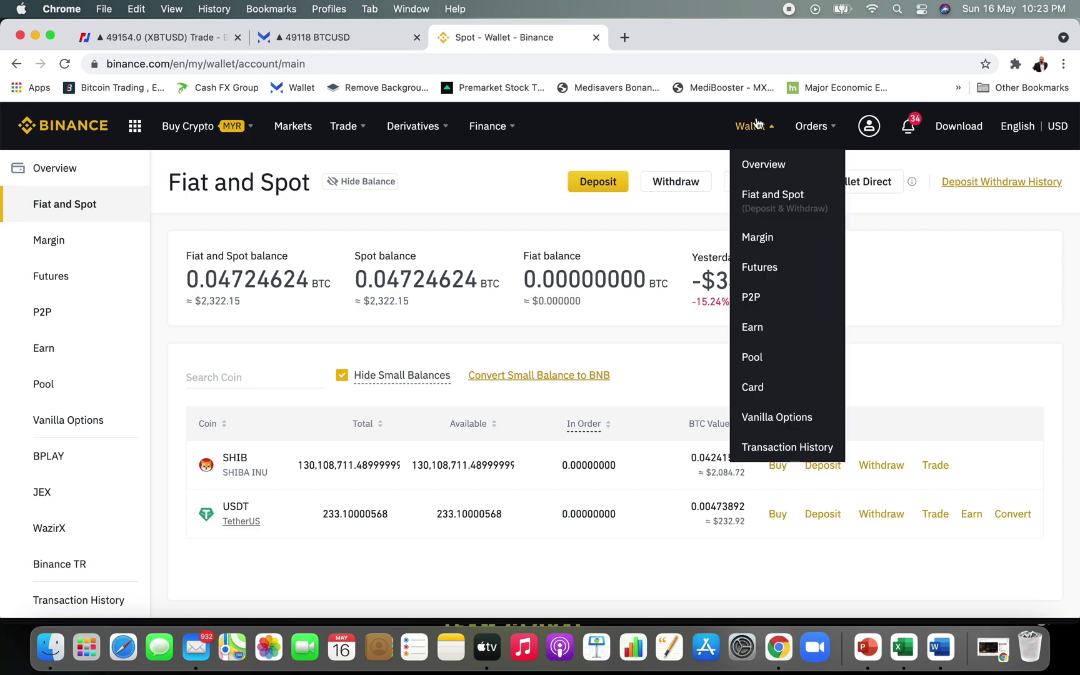
left_click(755, 199)
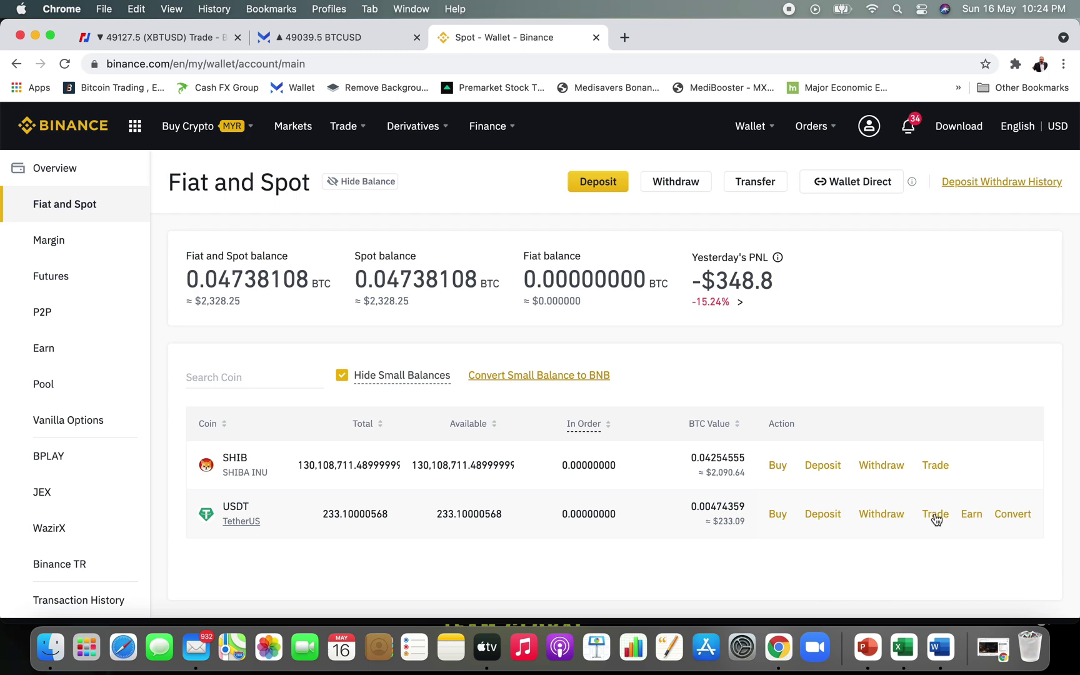
left_click(1013, 516)
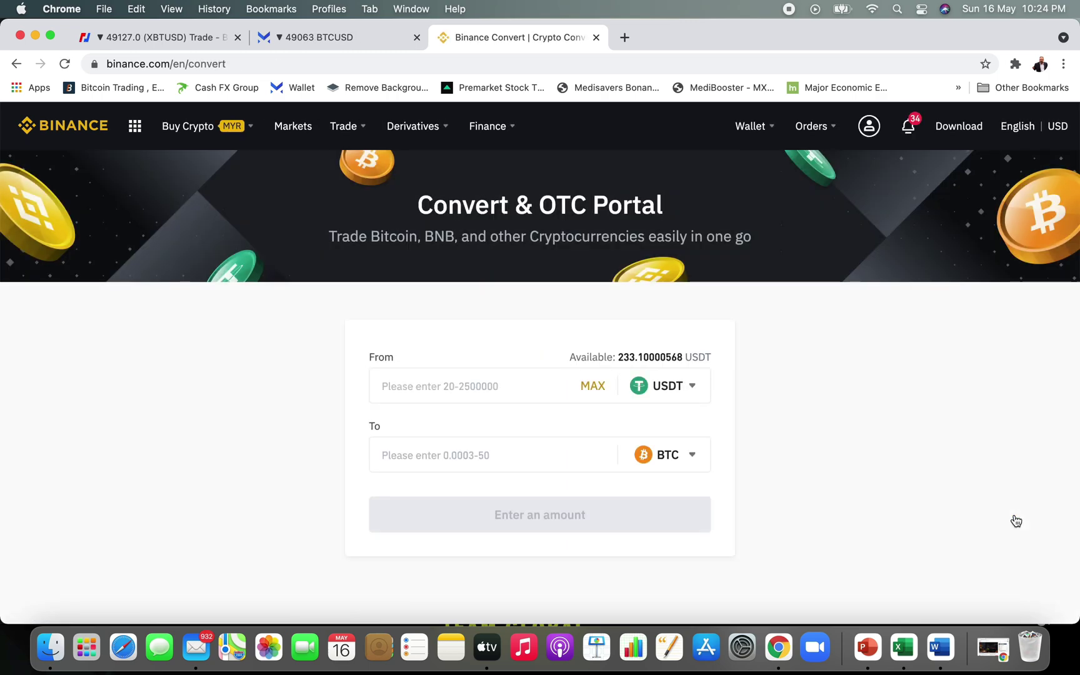
Preview converting the full USDT balance into ETH
left_click(593, 387)
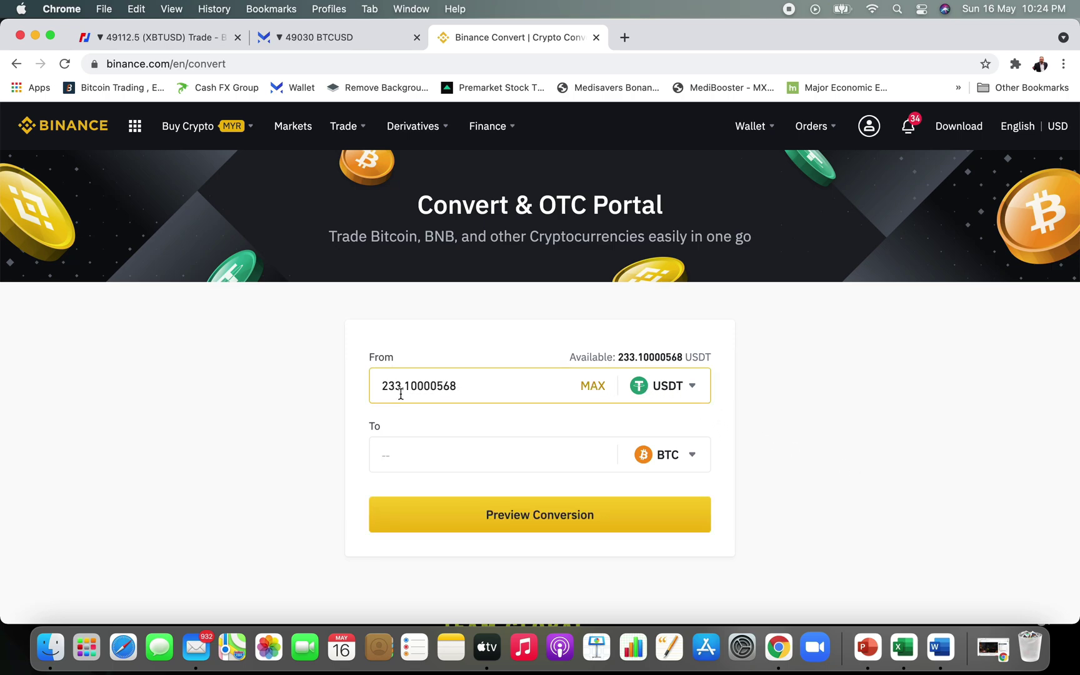
left_click(688, 456)
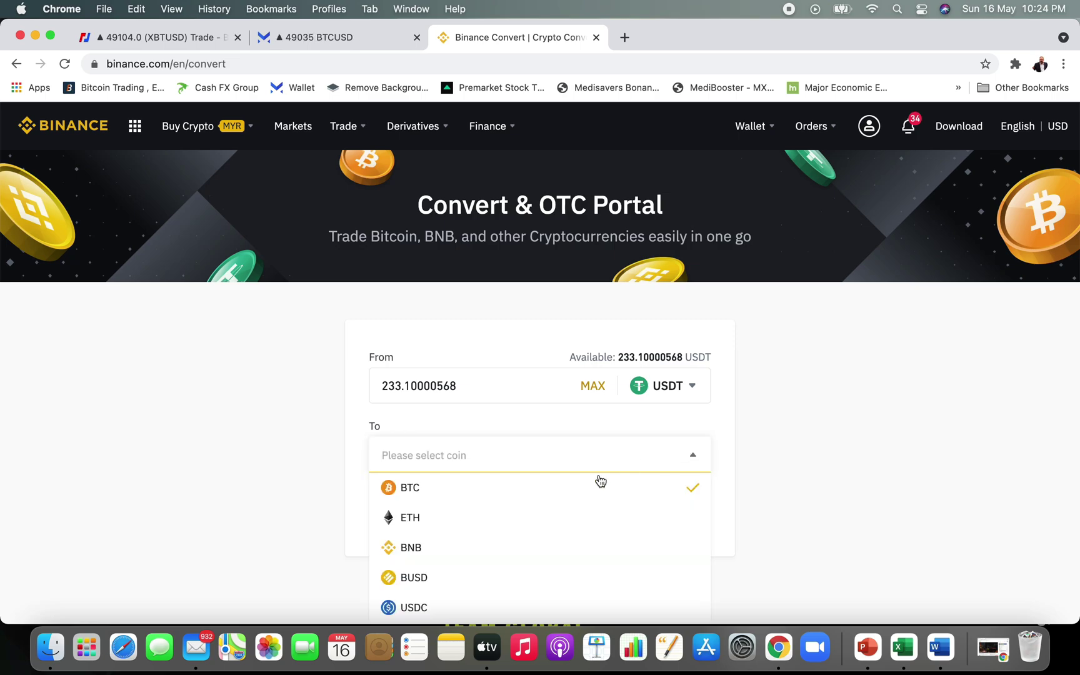
left_click(463, 529)
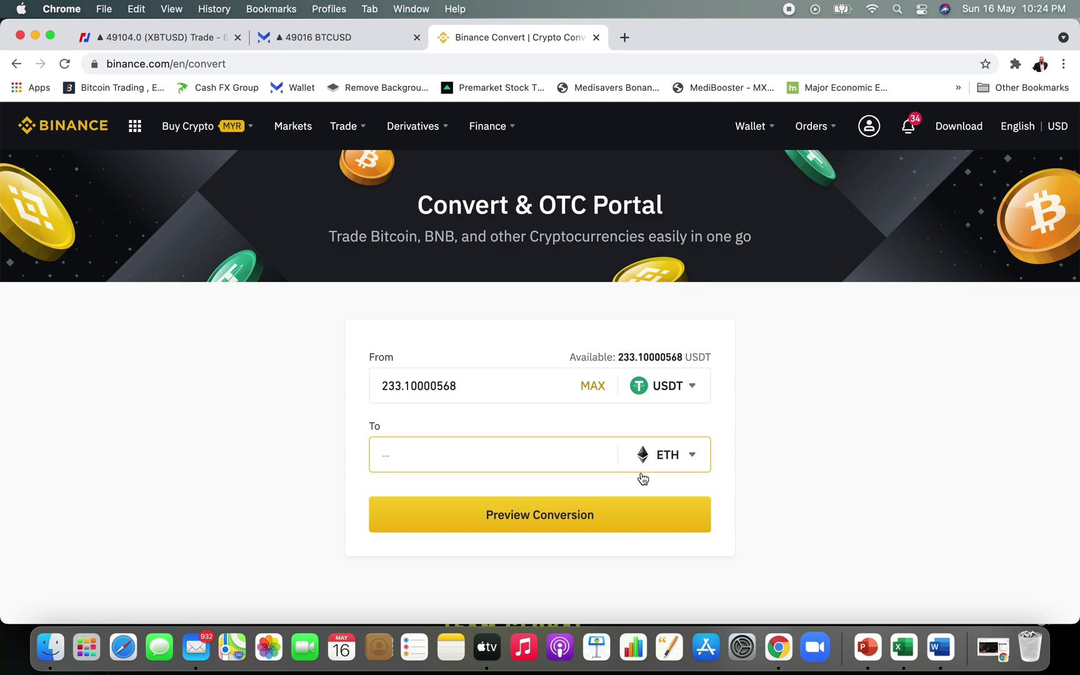
left_click(601, 514)
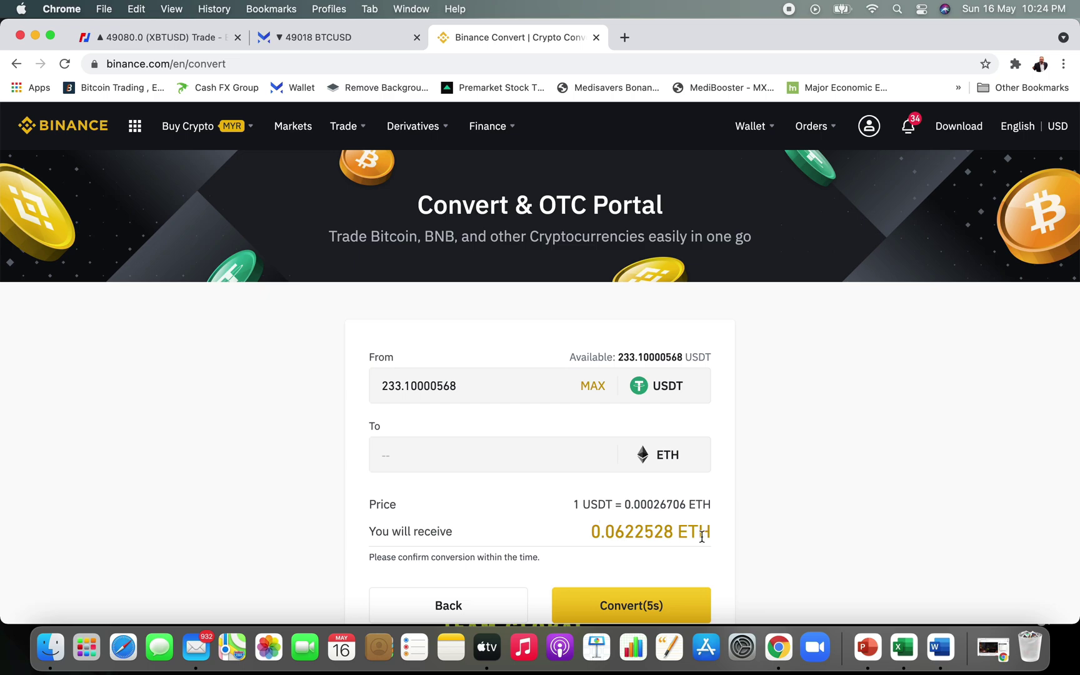
scroll(759, 535, "down", 2)
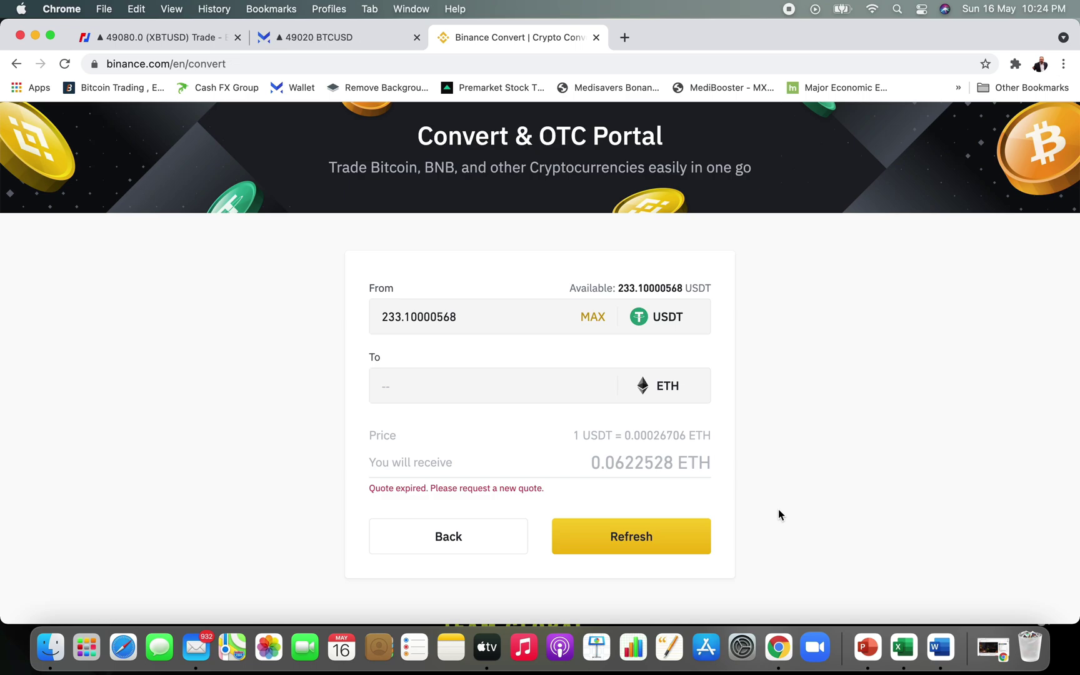
Return to the Fiat and Spot wallet balances from the Wallet menu
scroll(785, 391, "up", 2)
mouse_move(753, 126)
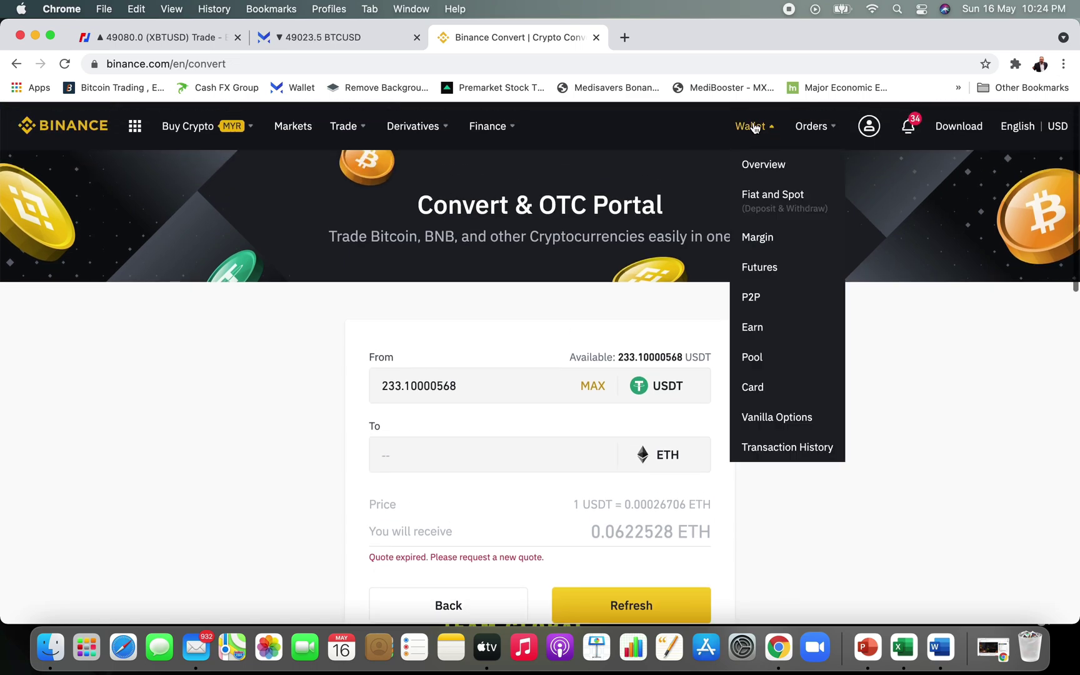
left_click(756, 193)
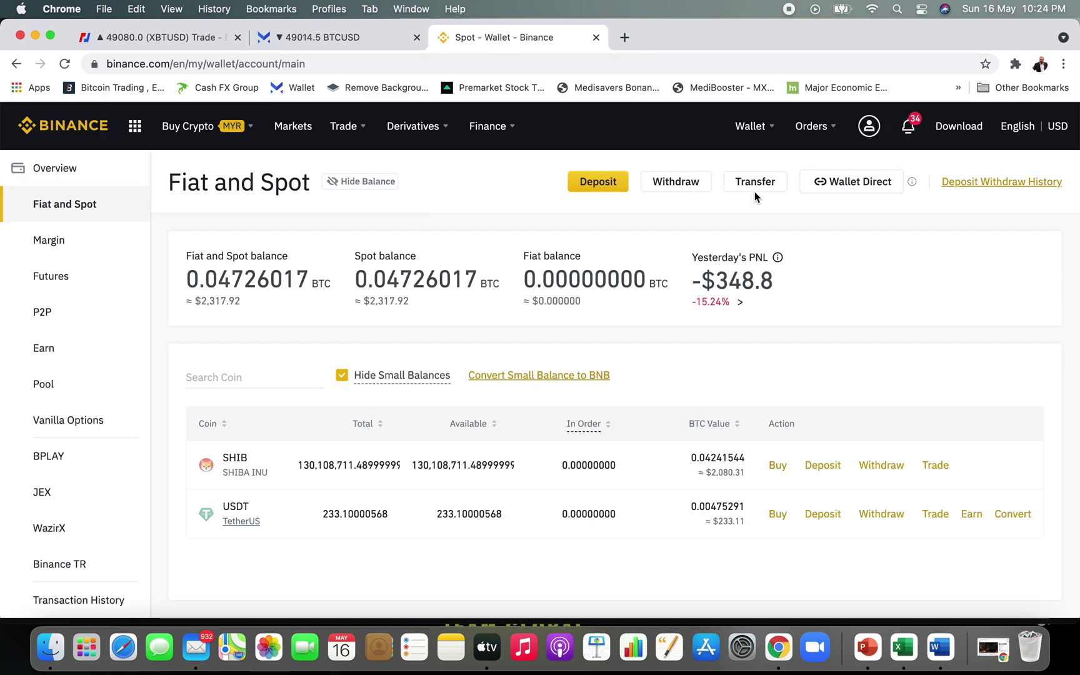
Check the USDT trading pairs, then start a new Convert from the USDT row
left_click(936, 514)
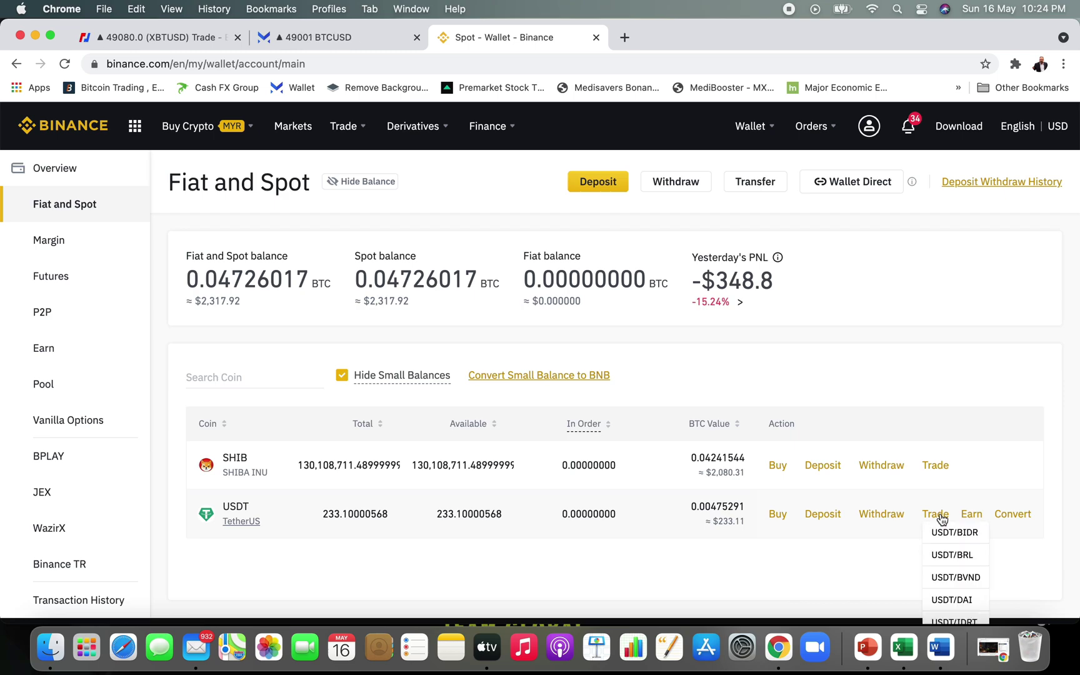
scroll(941, 516, "down", 2)
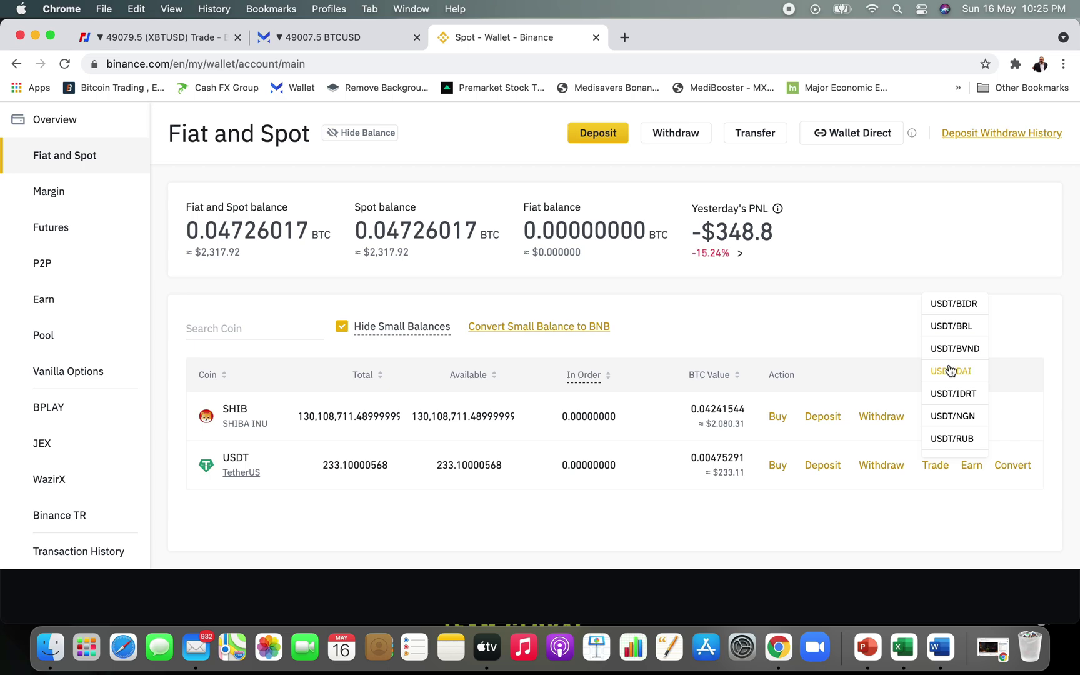
scroll(952, 400, "down", 2)
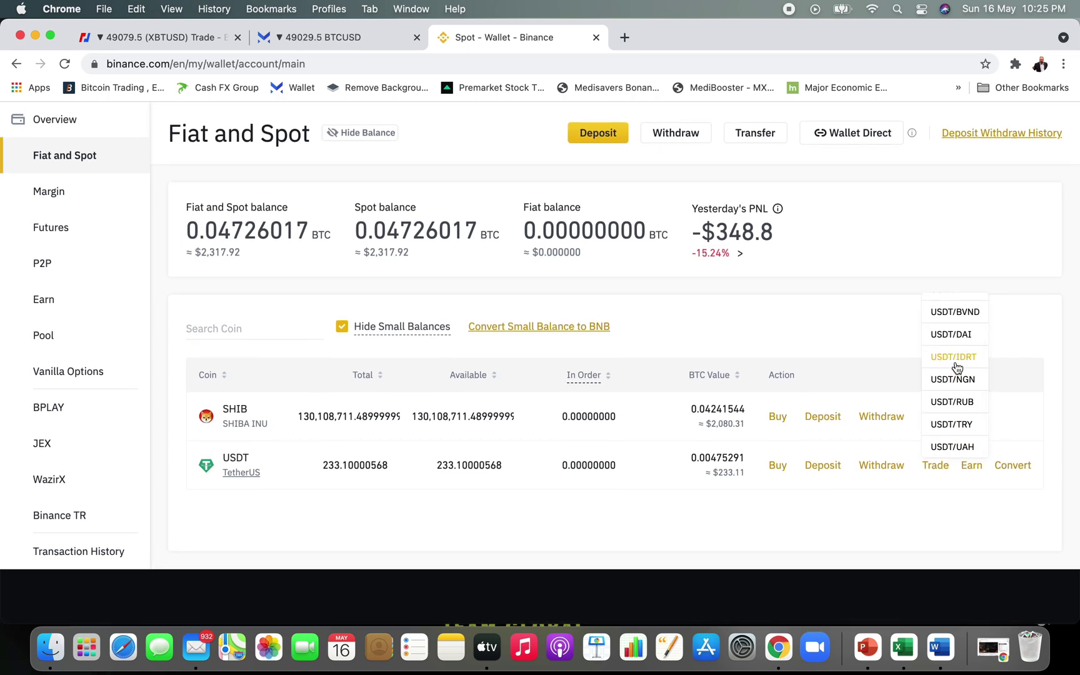
scroll(957, 365, "up", 2)
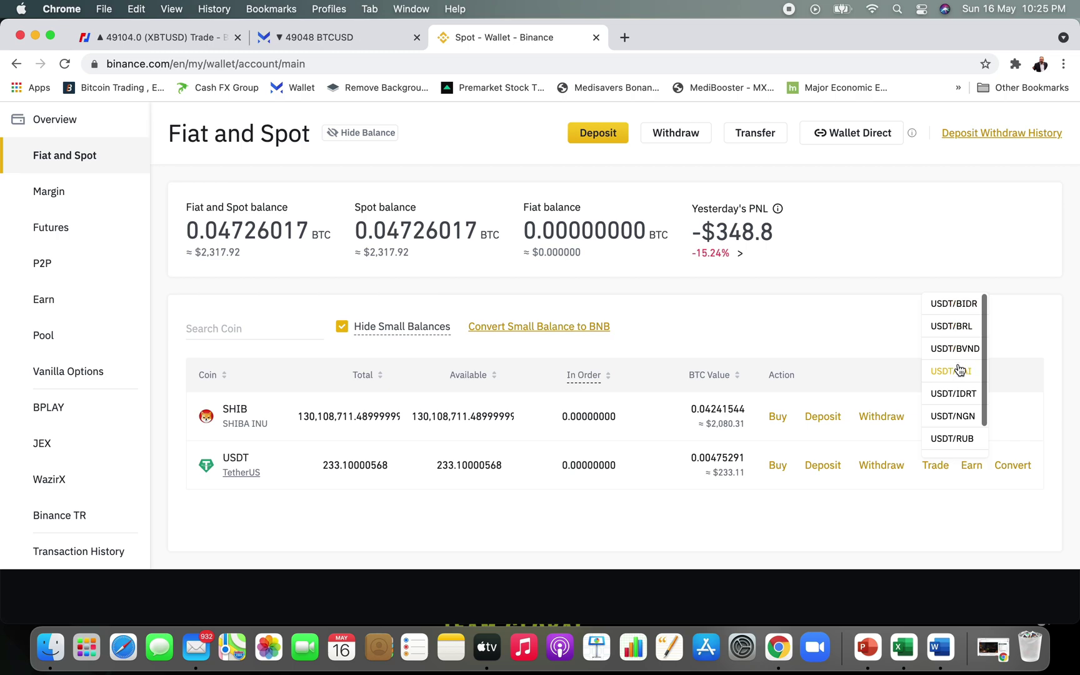
left_click(1013, 466)
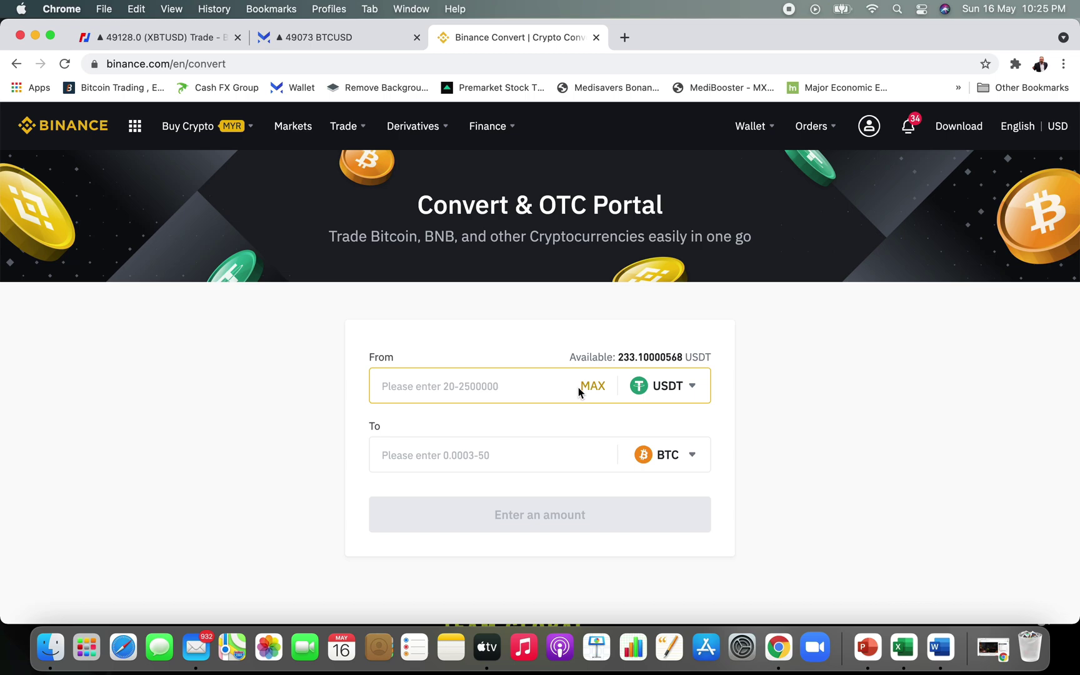
Set the conversion to 100 USDT into ETH and preview the quote
left_click(593, 386)
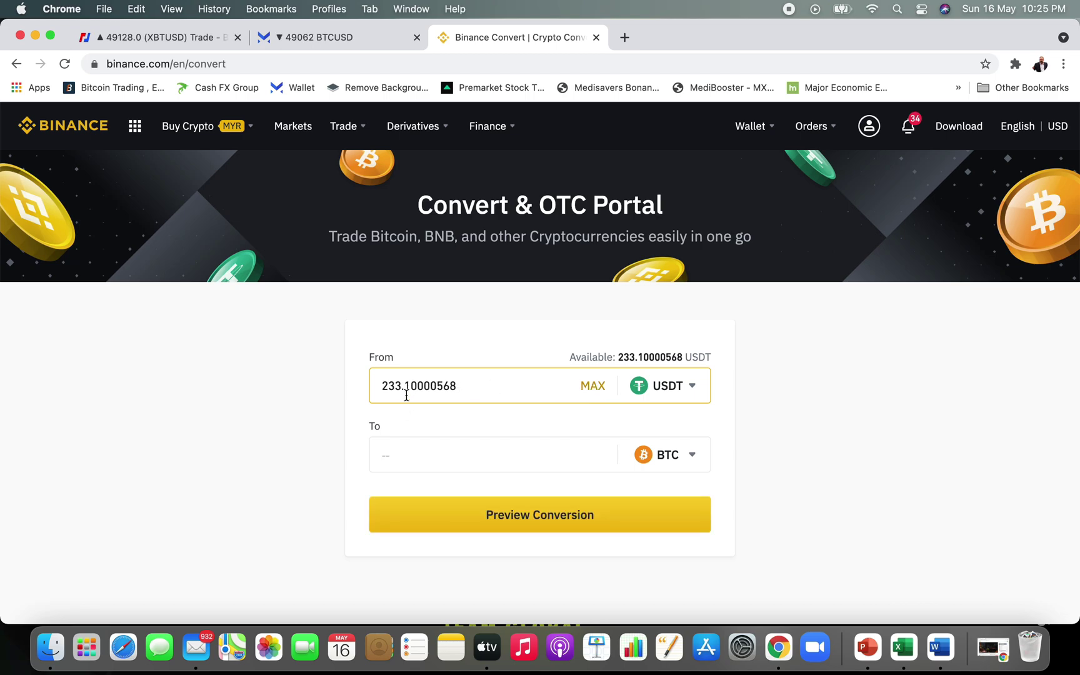
left_click_drag(460, 388, 345, 378)
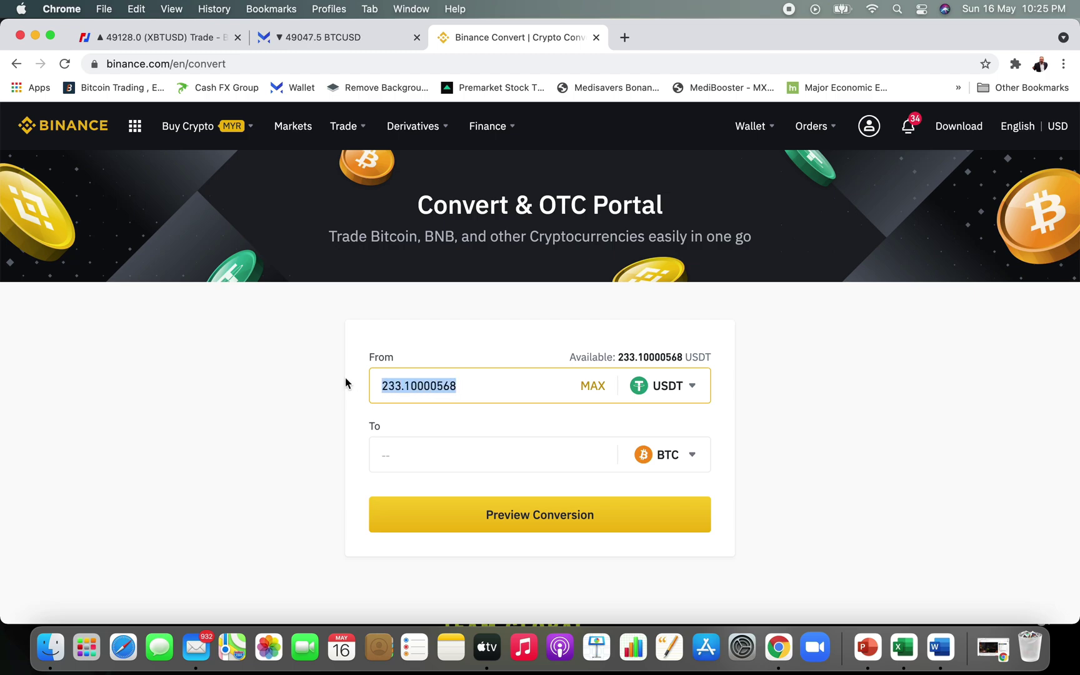
type("100")
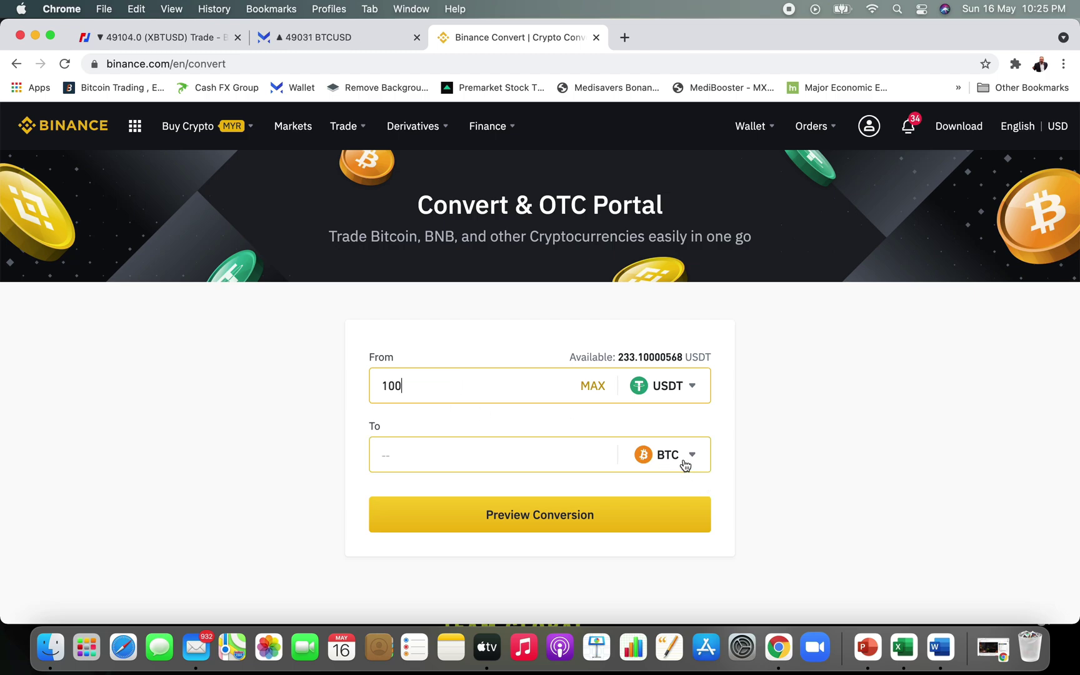
left_click(684, 464)
left_click(445, 524)
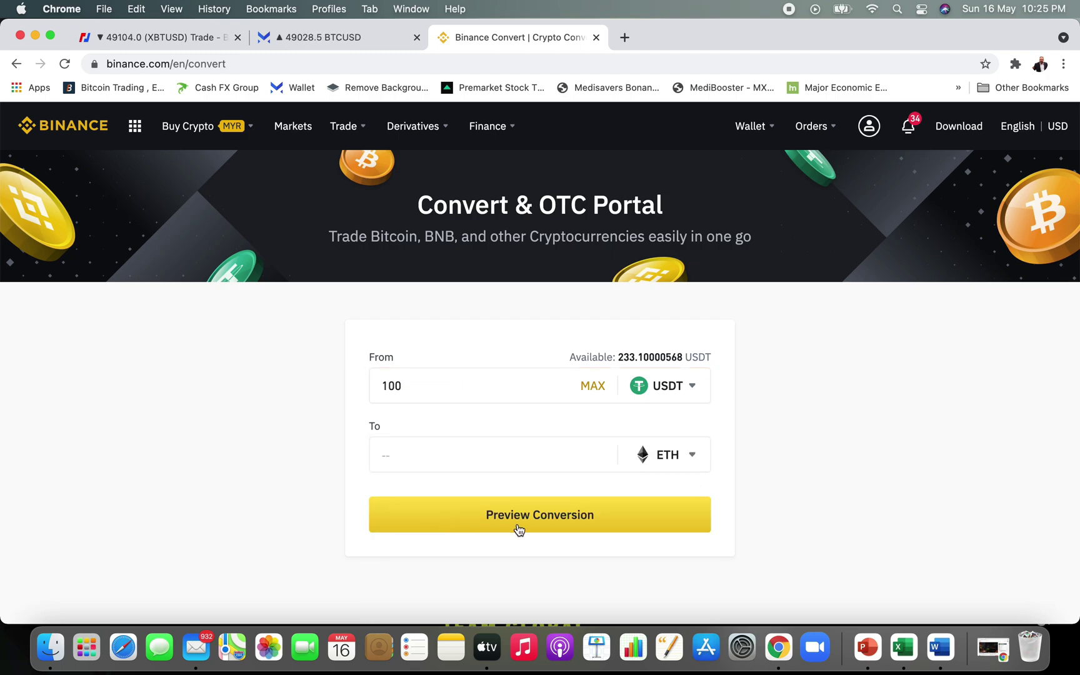
left_click(546, 520)
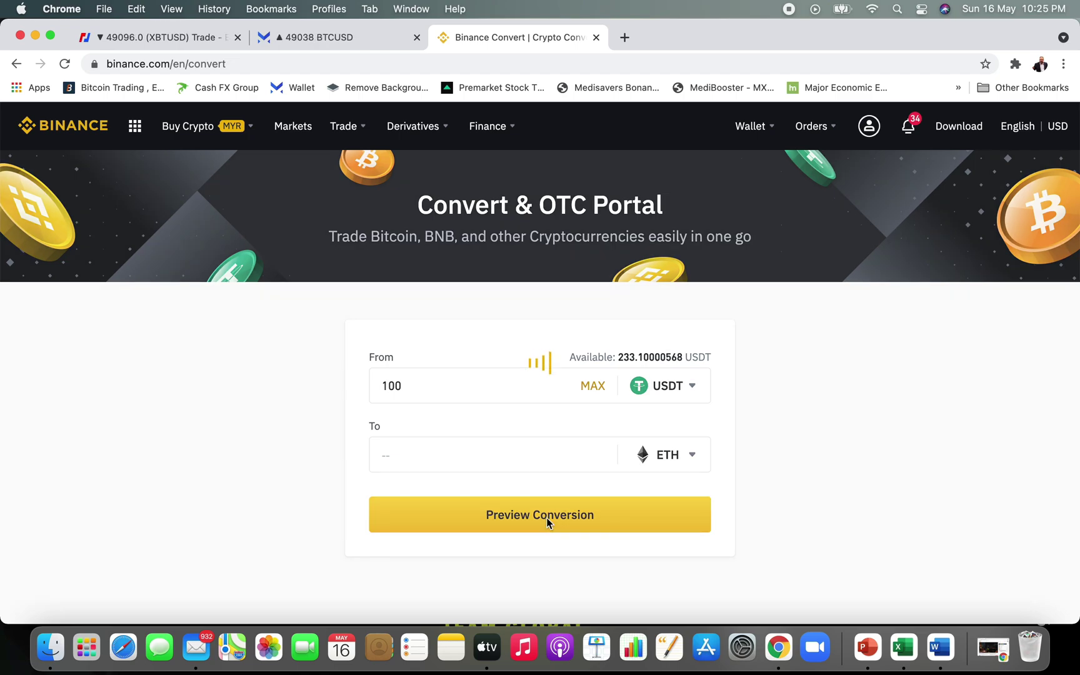
Refresh the expired quote and confirm converting 100 USDT into 0.02667406 ETH
scroll(712, 517, "down", 2)
scroll(713, 517, "down", 1)
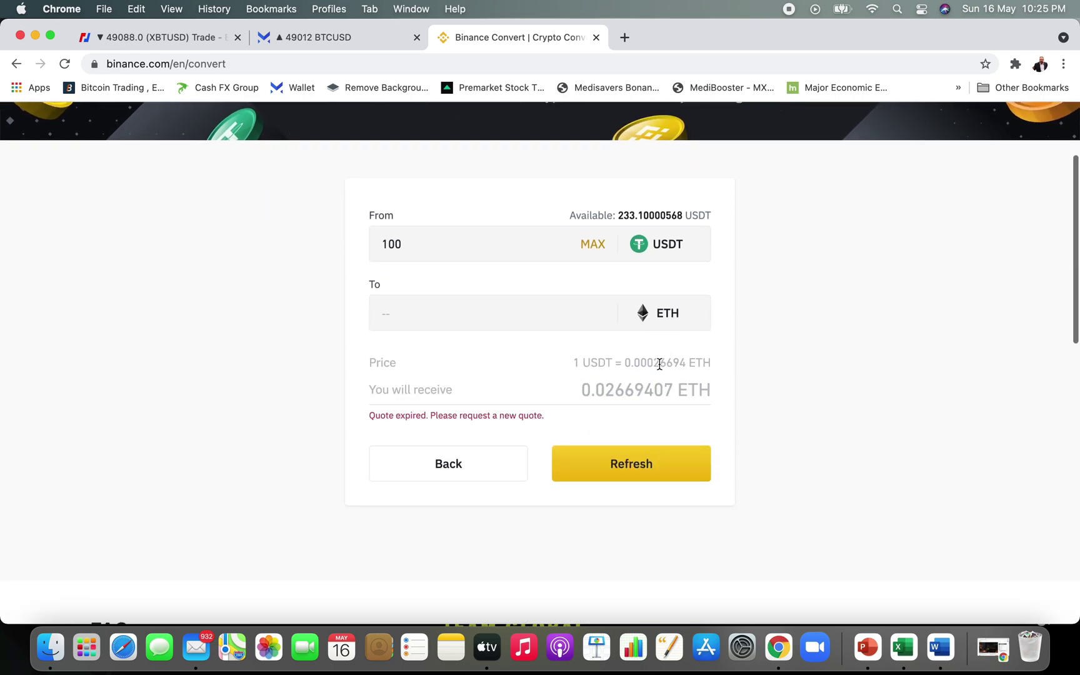
left_click(625, 468)
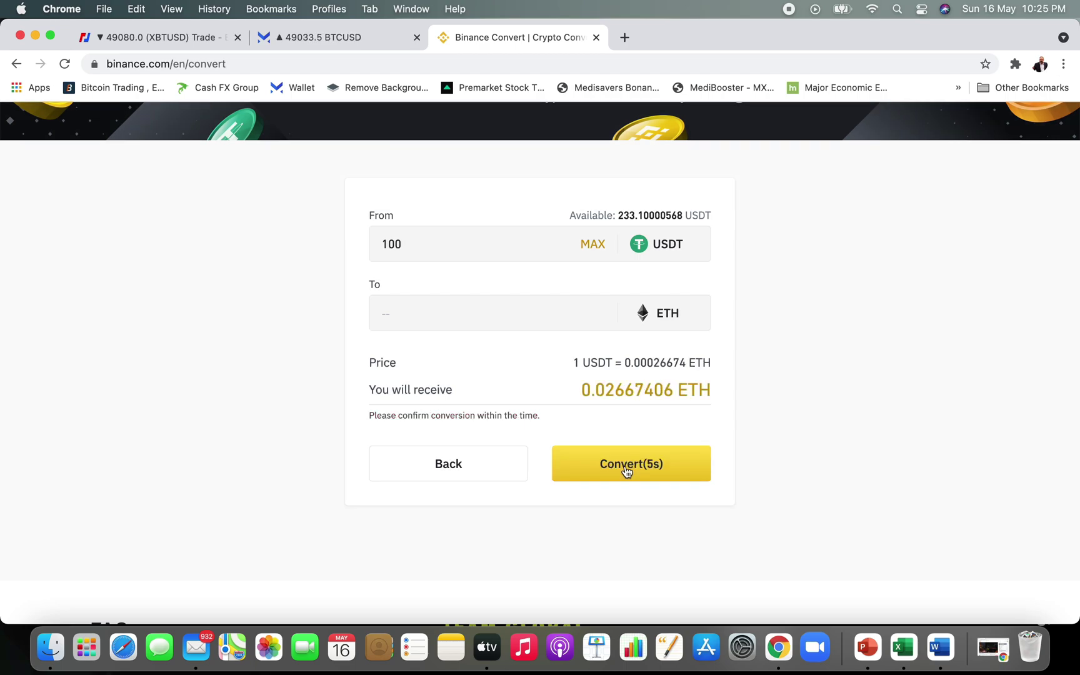
left_click(615, 467)
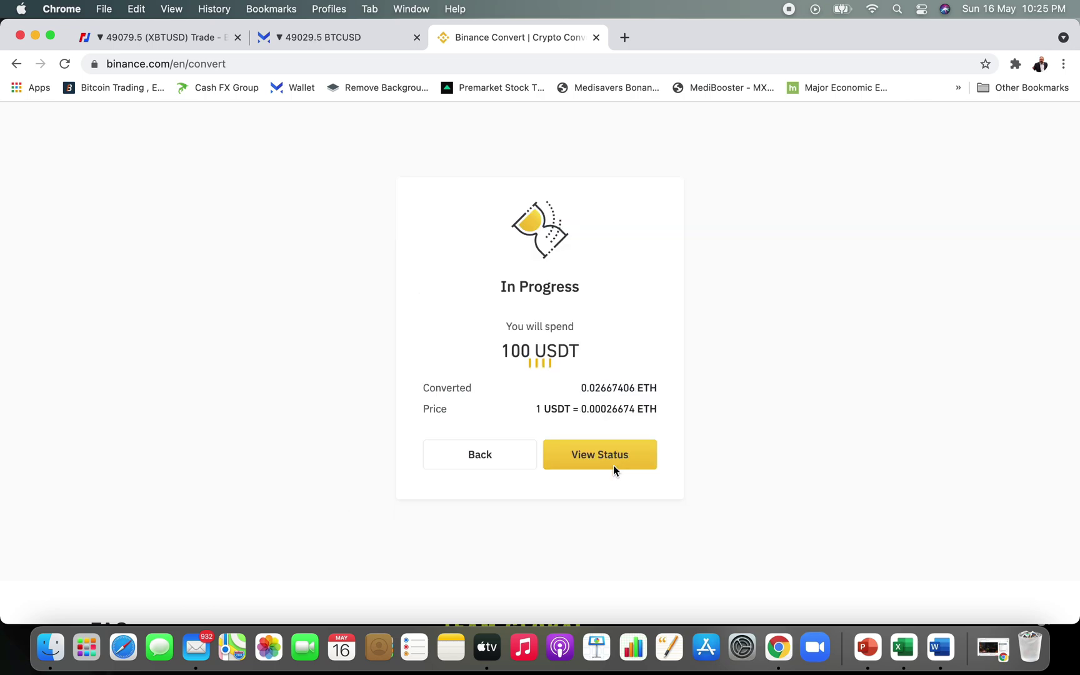
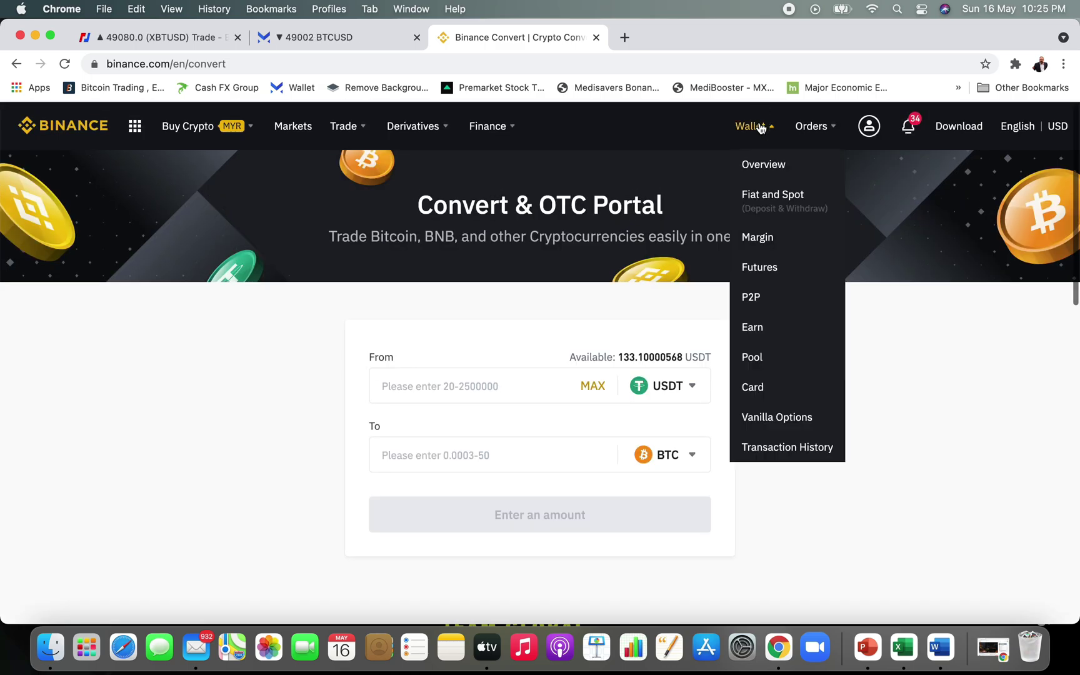
Open the Fiat and Spot wallet and scroll to the 0.02667406 ETH balance
left_click(769, 194)
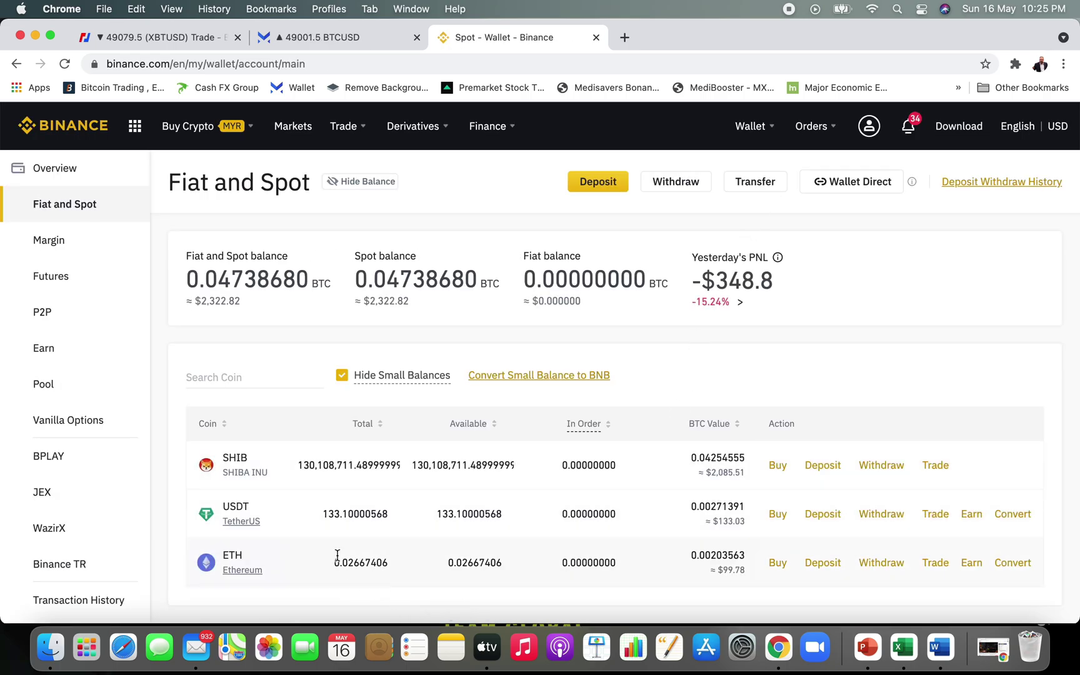
scroll(352, 570, "down", 1)
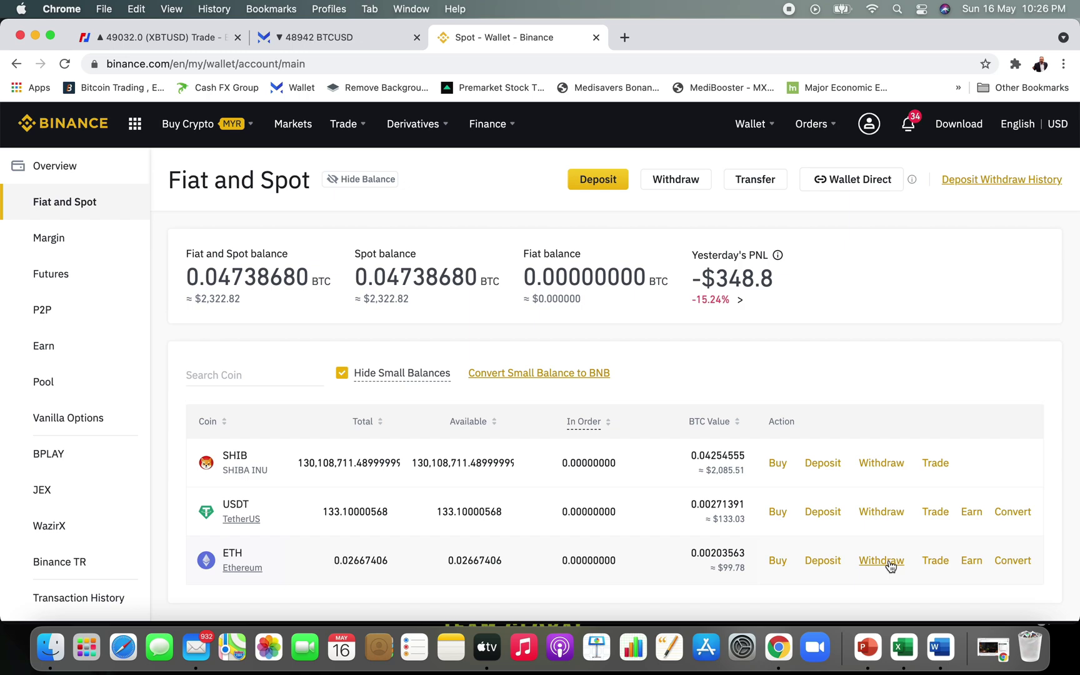
Start an ETH withdrawal, paste the recipient address, and list the BEP20 and ERC20 networks
left_click(875, 561)
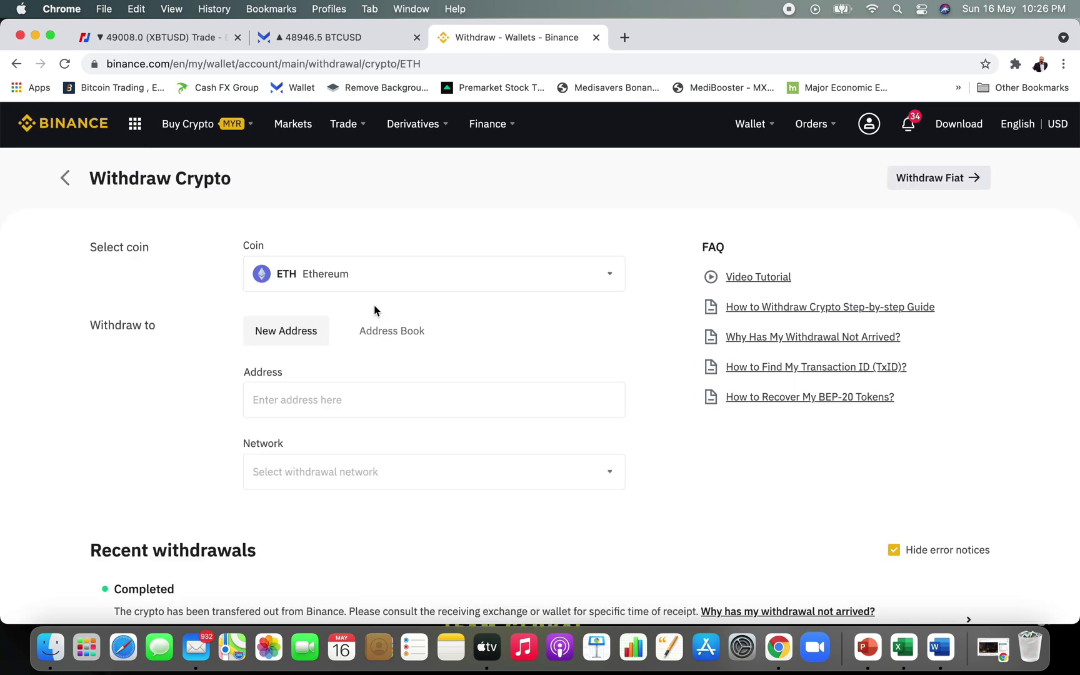
left_click(299, 403)
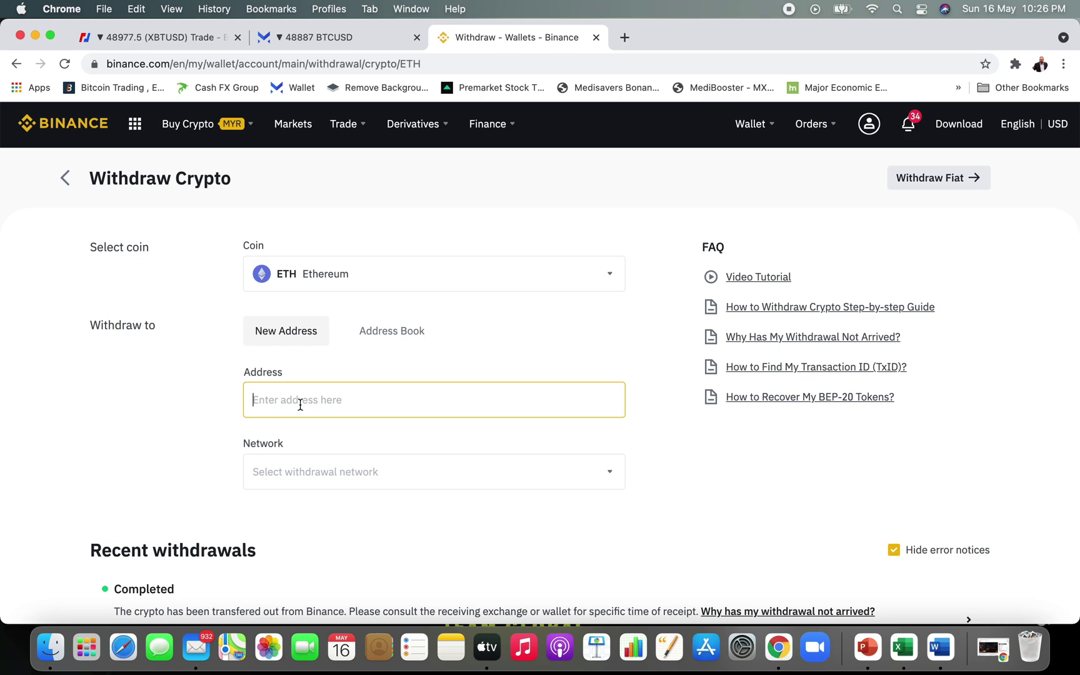
left_click(526, 256)
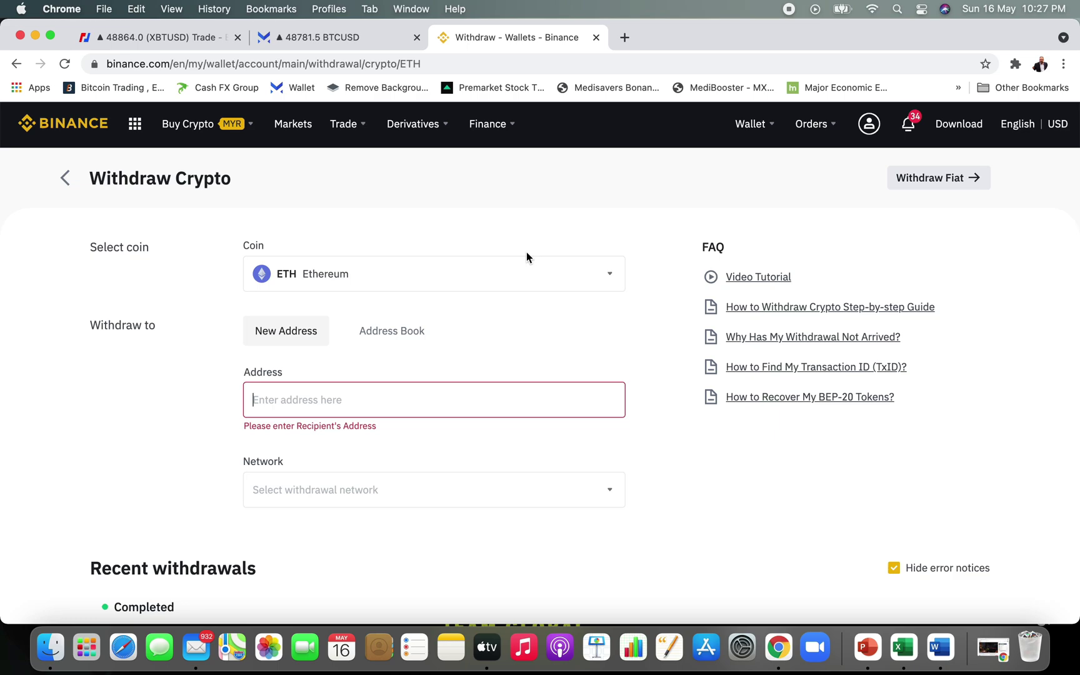
right_click(311, 405)
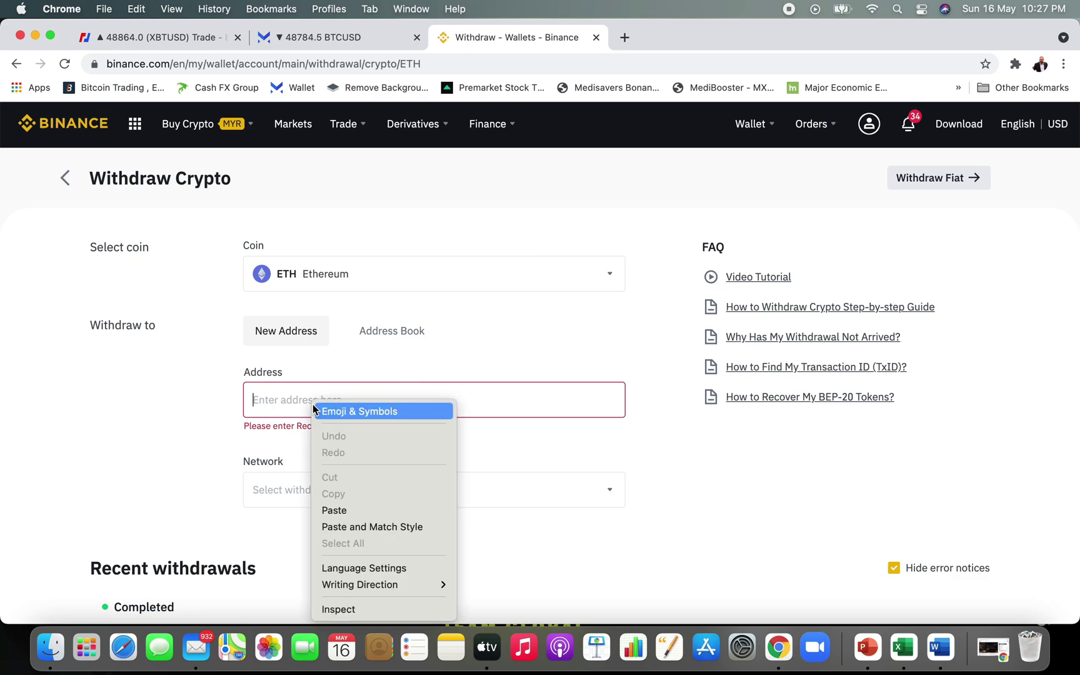
left_click(351, 511)
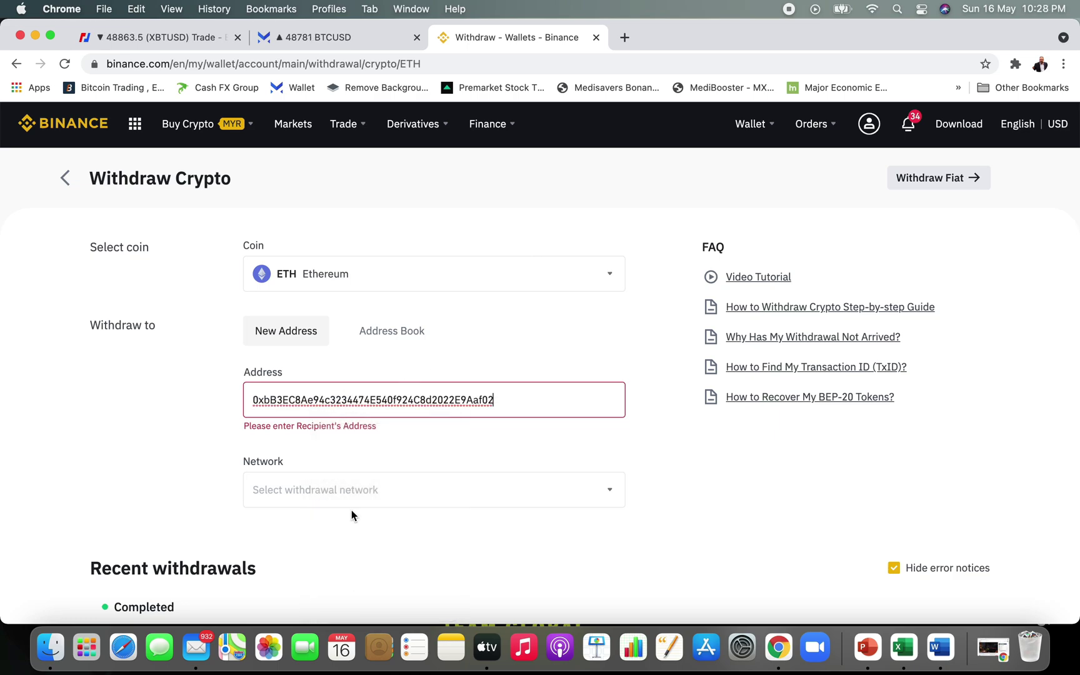
left_click(483, 478)
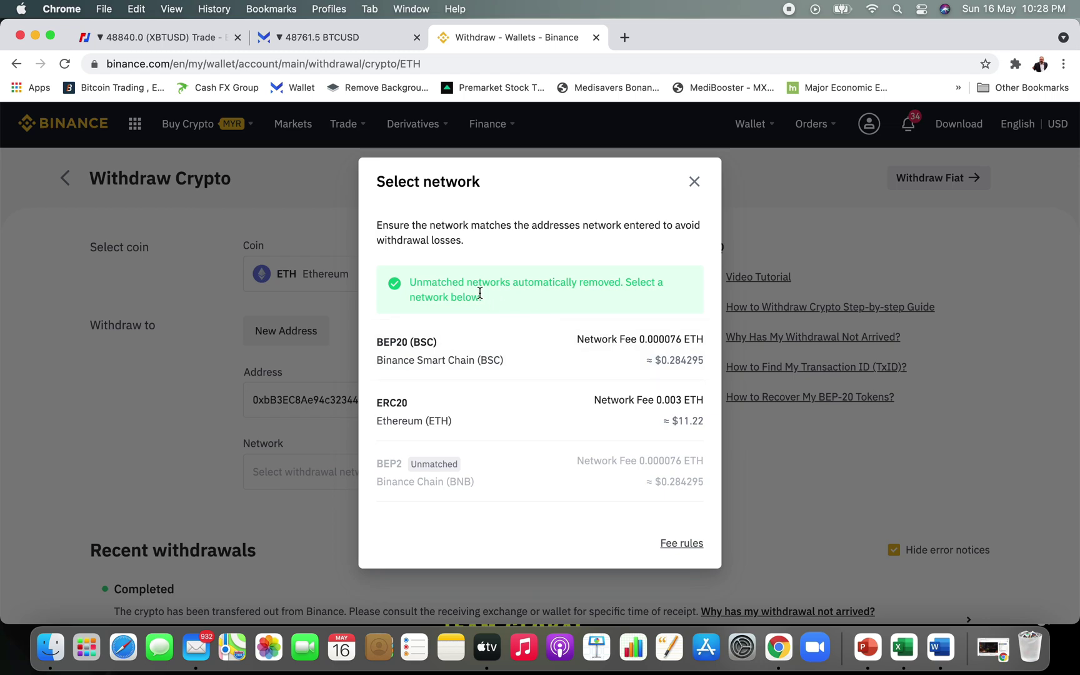
Withdraw the full 0.02667406 ETH over ERC20 and review the 0.02367406 ETH summary
left_click(458, 415)
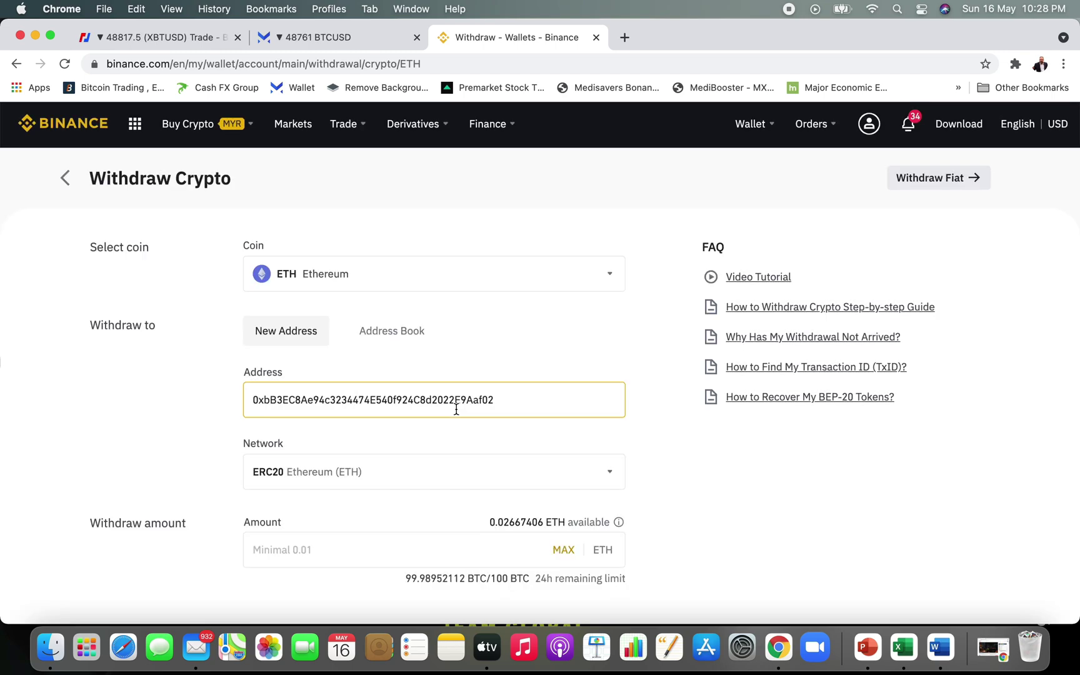
scroll(673, 501, "down", 2)
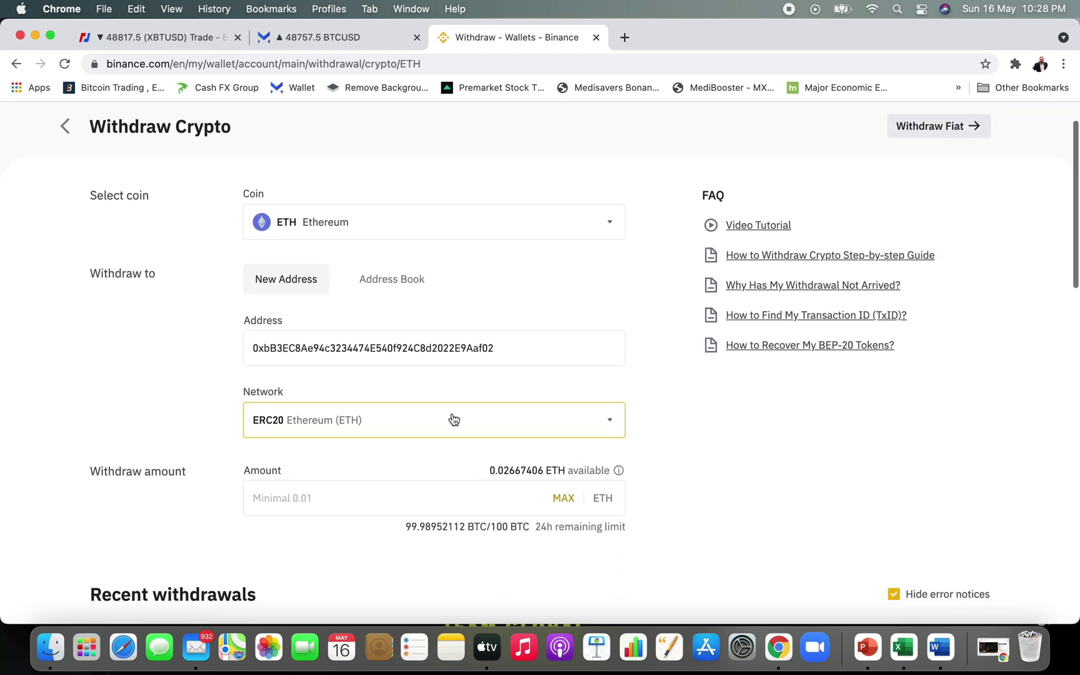
left_click(422, 420)
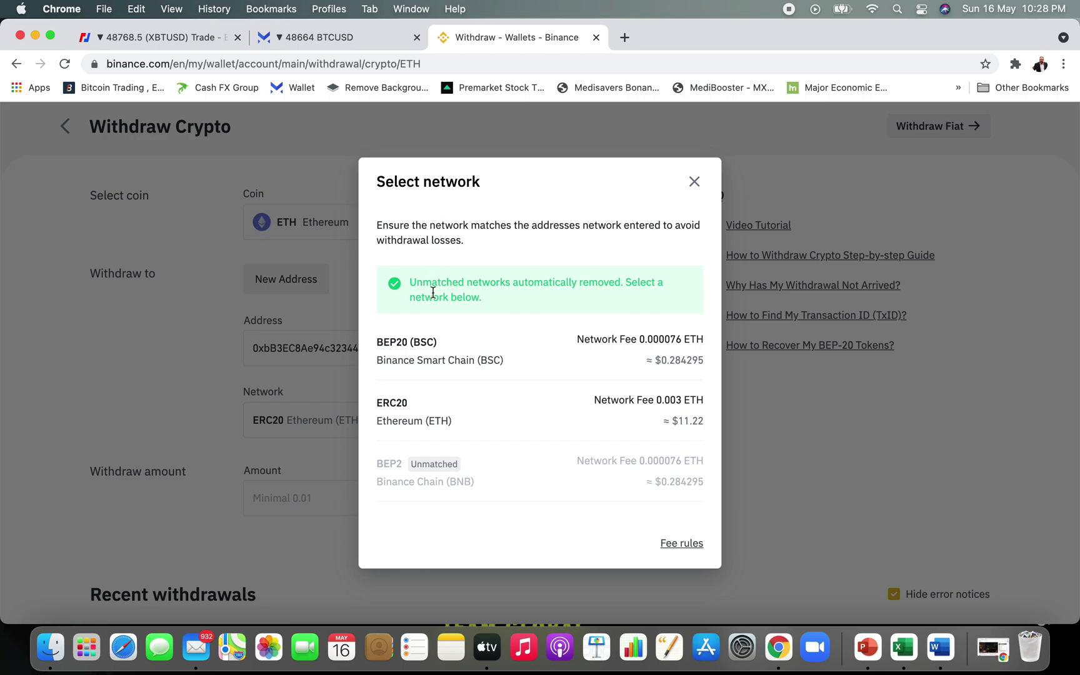
left_click(413, 416)
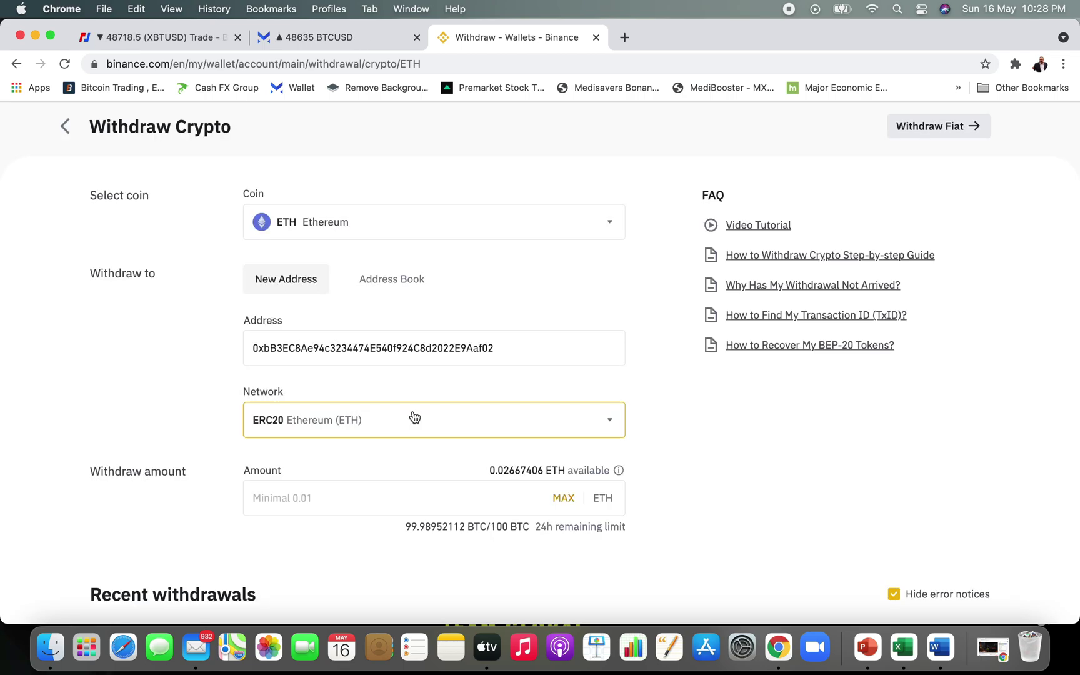
scroll(716, 441, "down", 3)
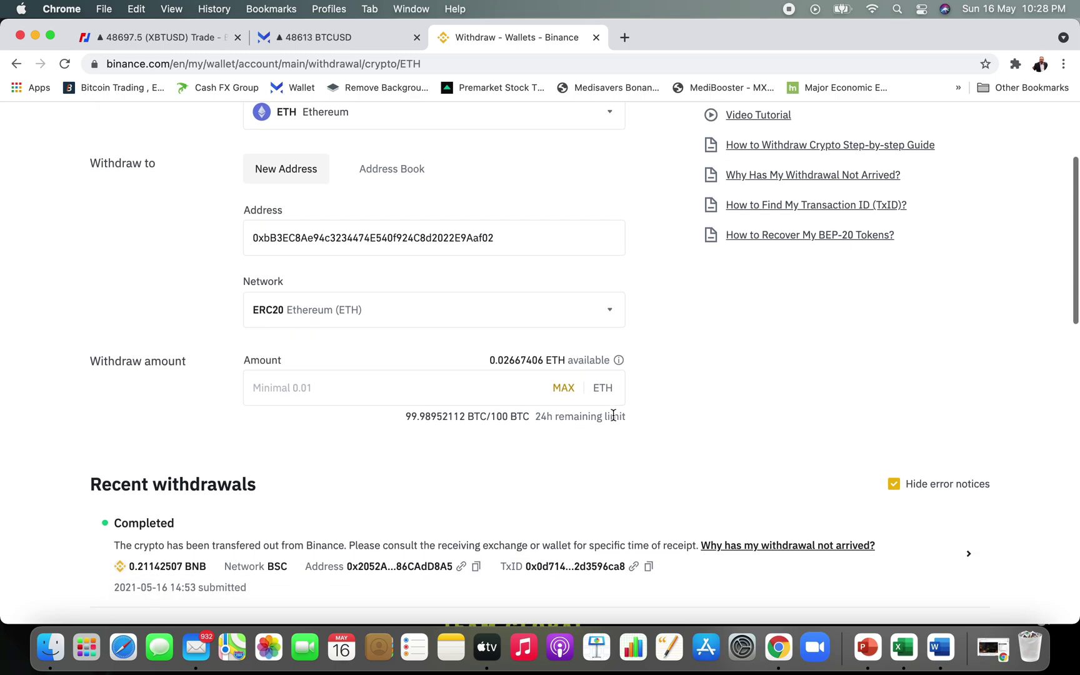
left_click(562, 389)
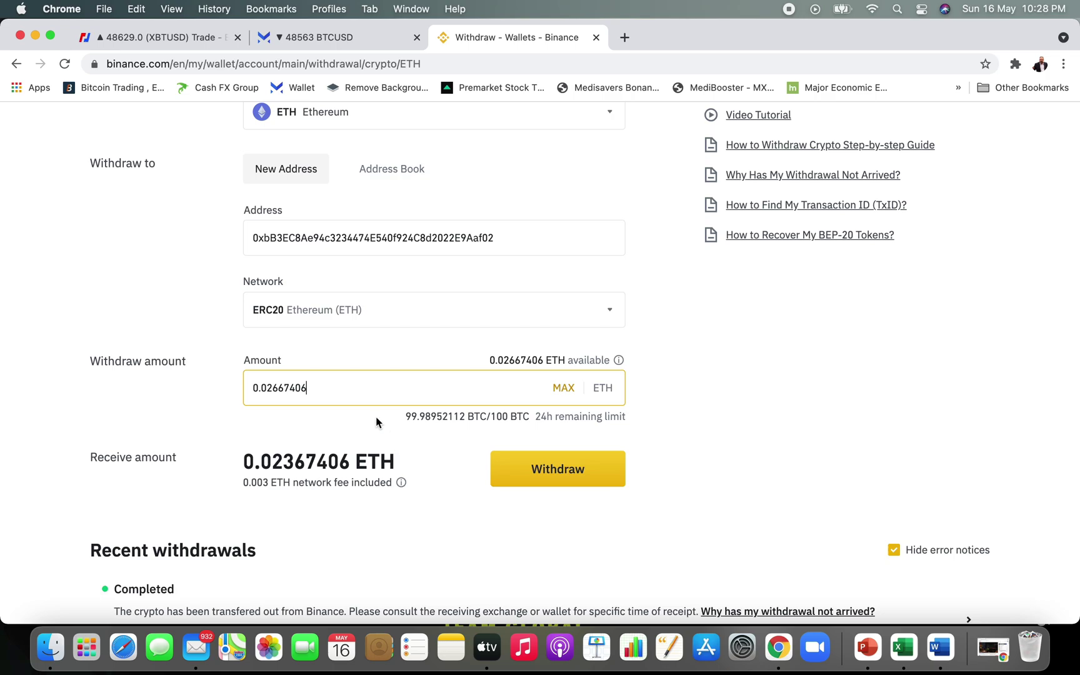
left_click(562, 471)
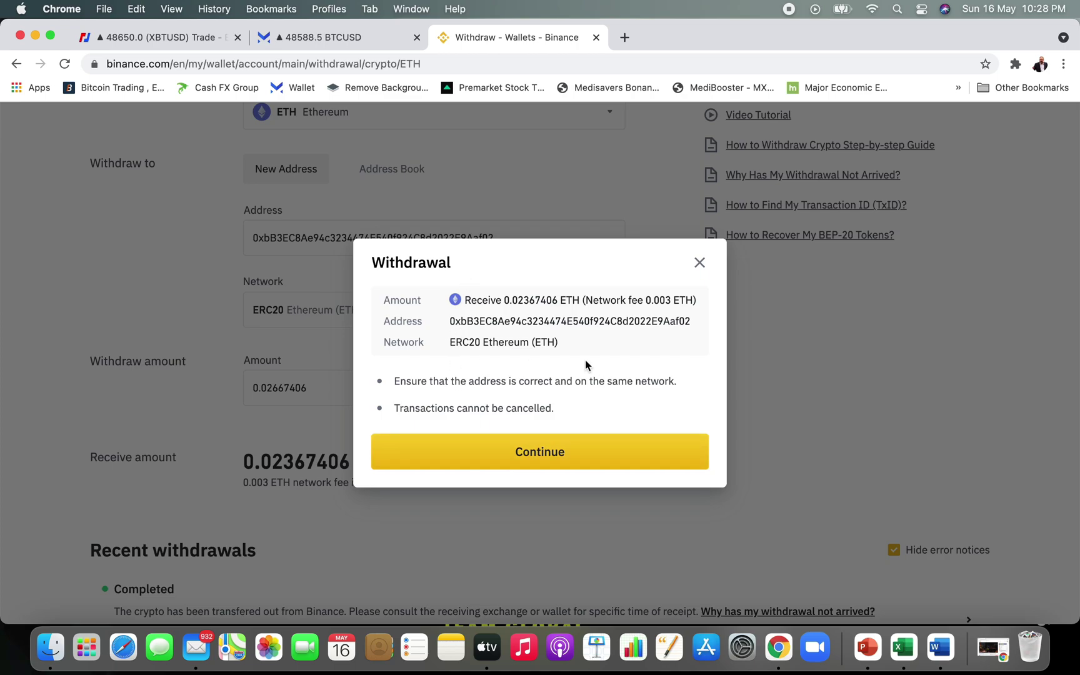
Confirm the withdrawal details and enter the SMS verification code
left_click(561, 453)
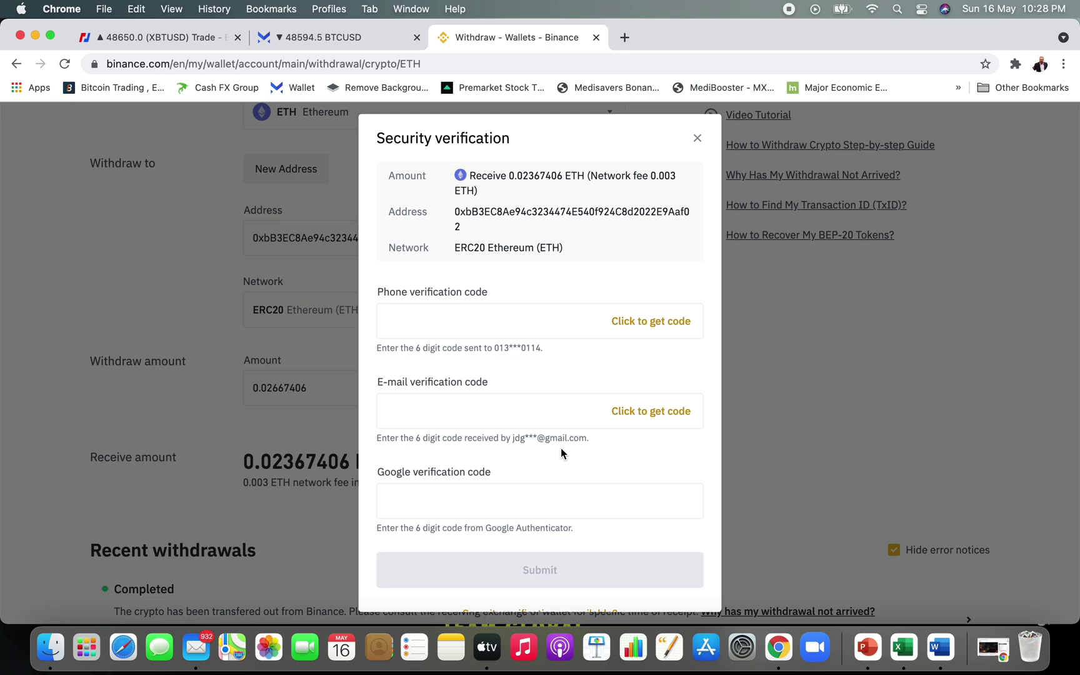
left_click(455, 329)
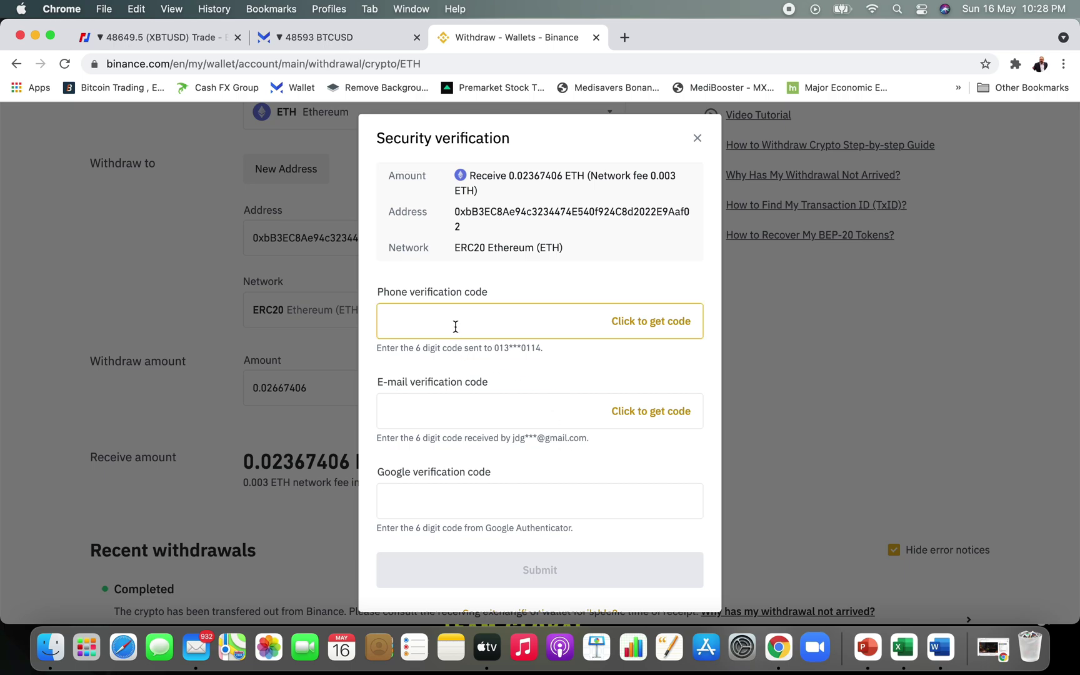
left_click(631, 325)
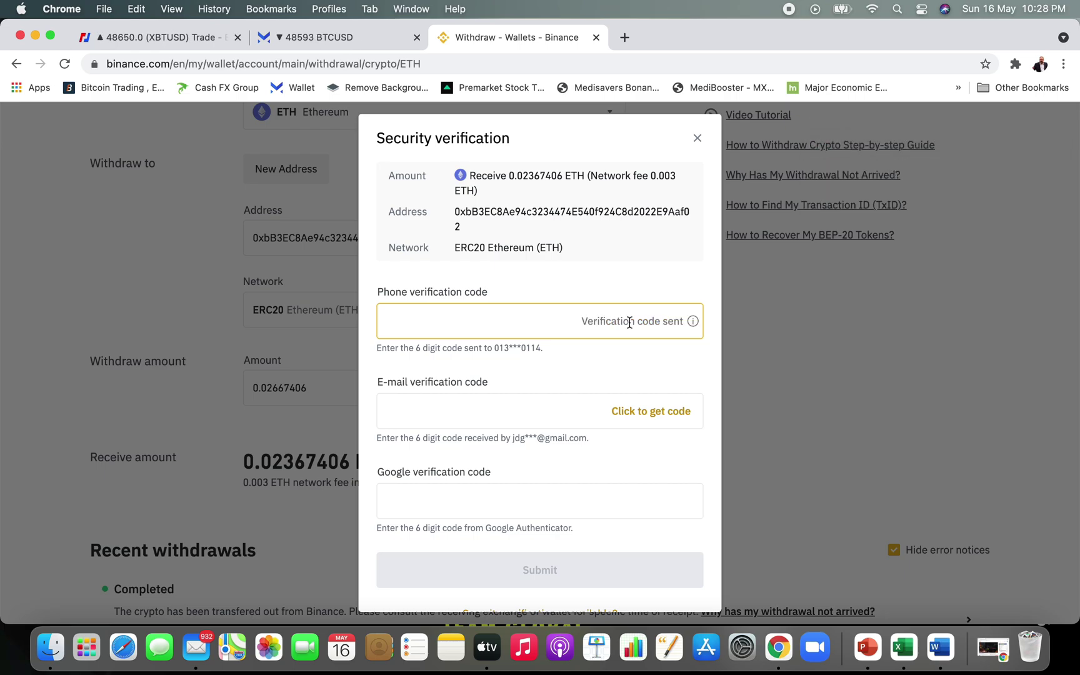
left_click(446, 318)
Enter the e-mail and Google Authenticator codes, then submit the withdrawal request
left_click(633, 418)
left_click(521, 413)
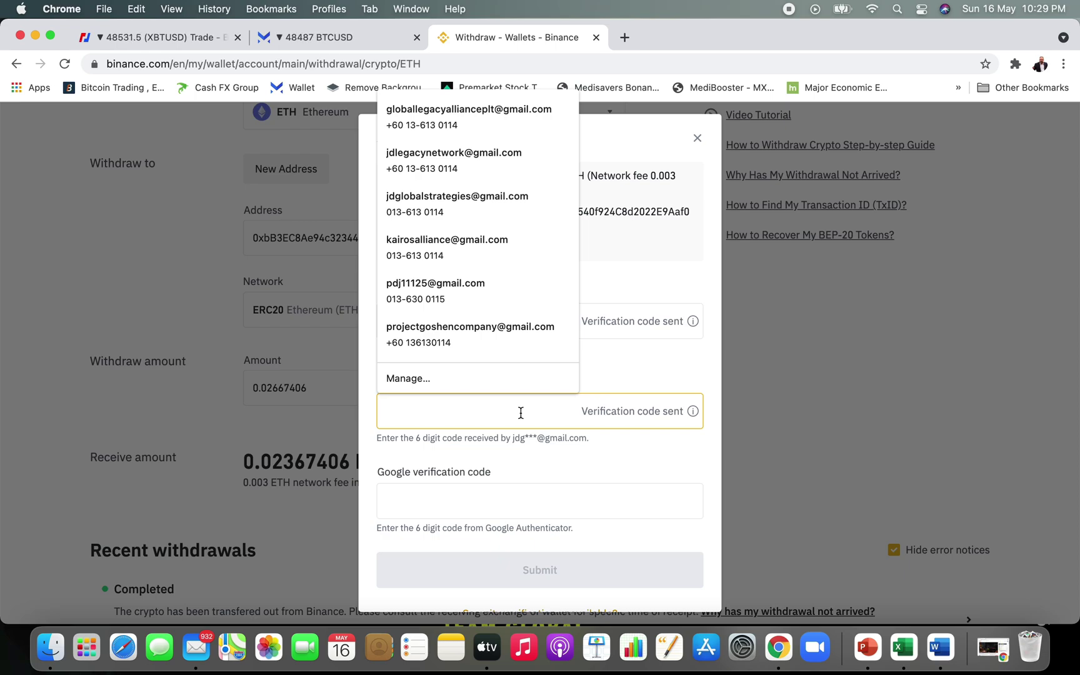
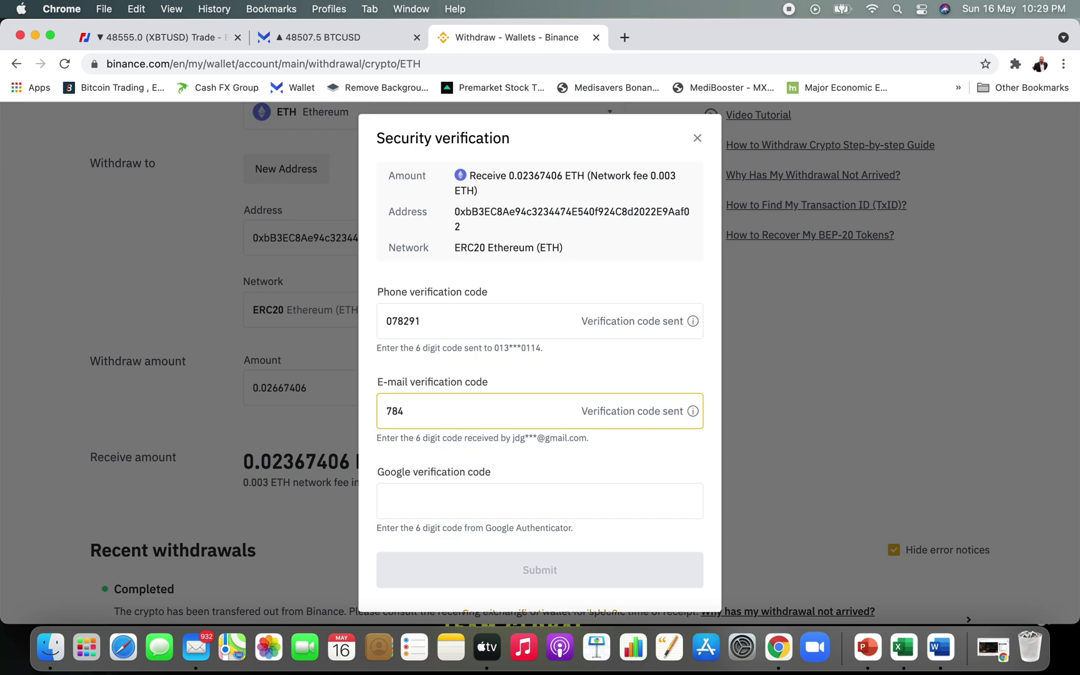
left_click(502, 504)
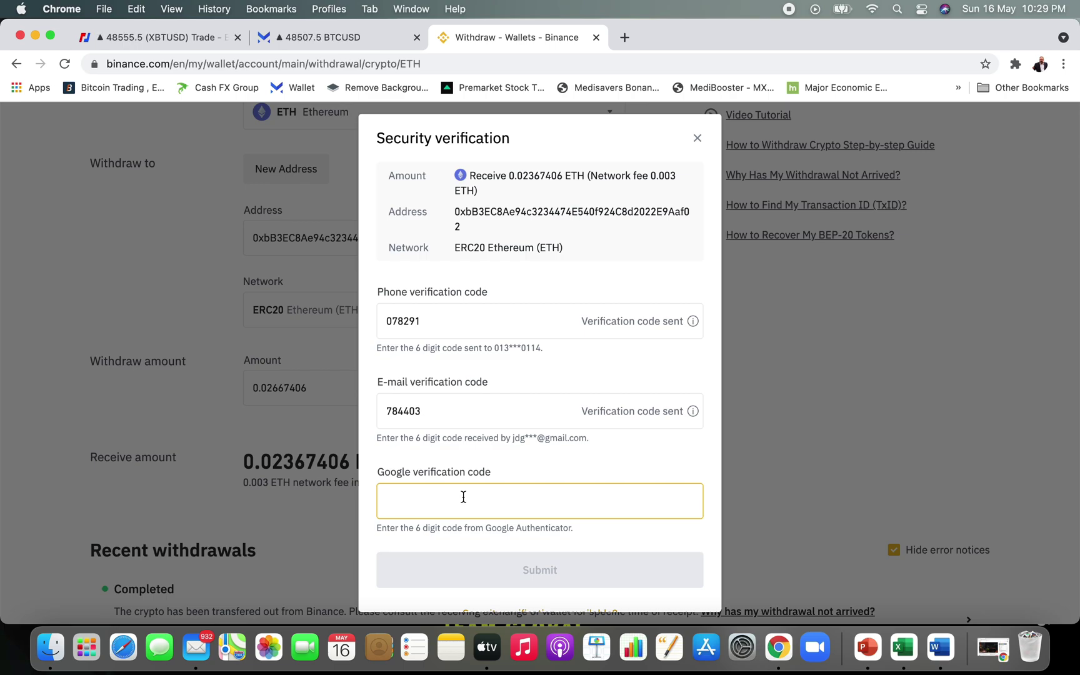
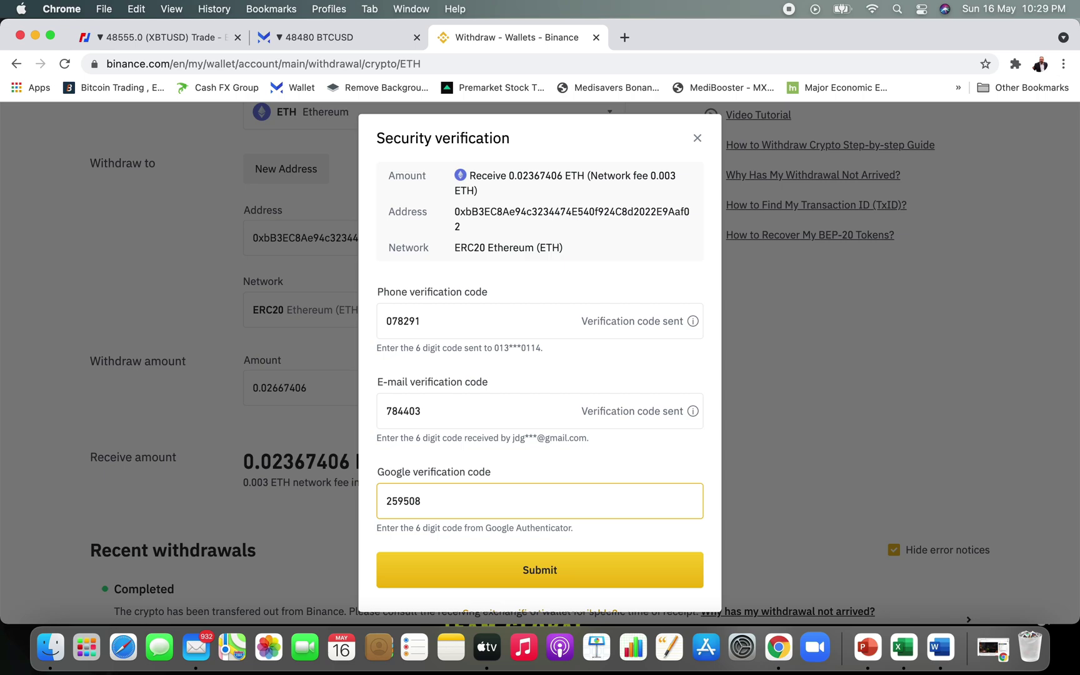
left_click(529, 577)
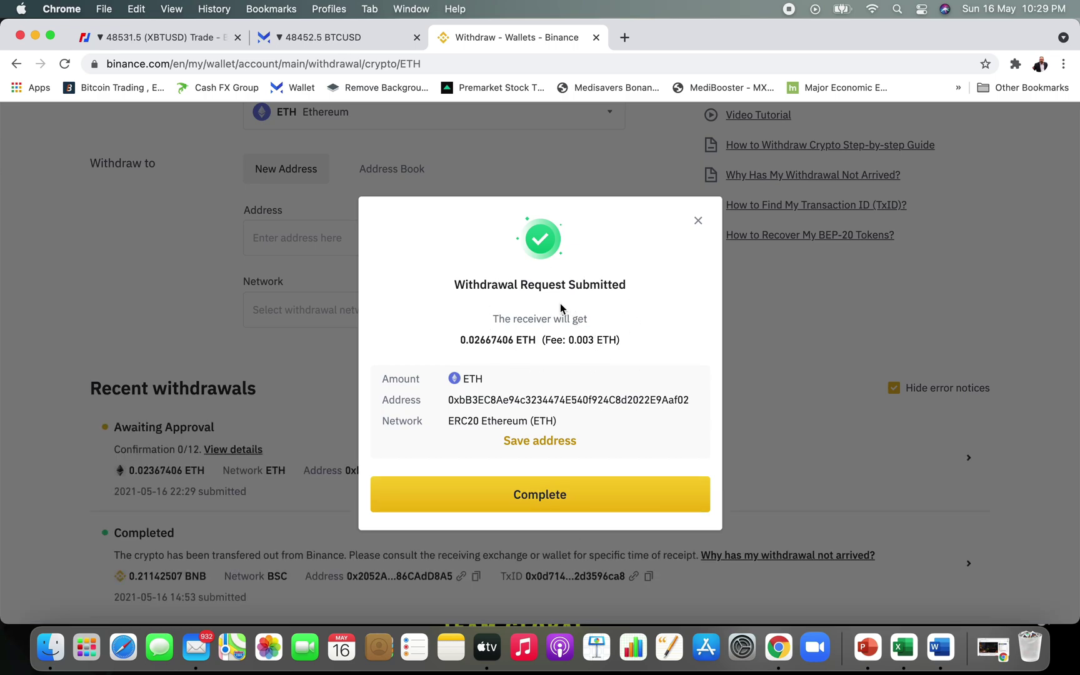
Dismiss the submission notice with Complete and return to the Binance home page
left_click(552, 502)
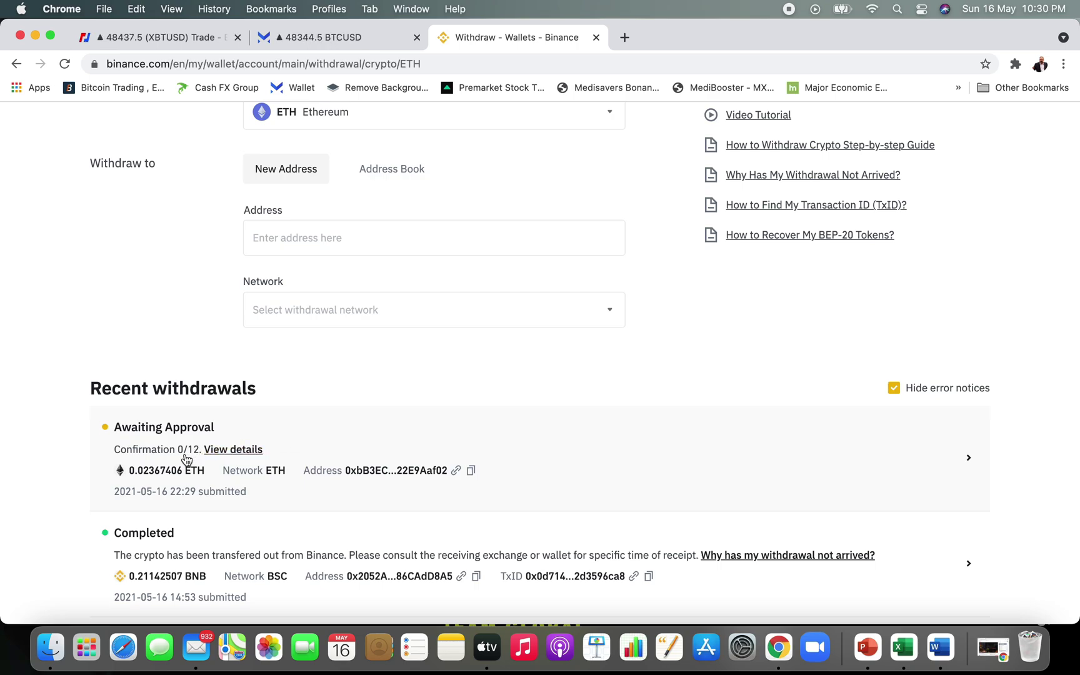
scroll(186, 460, "up", 1)
scroll(186, 459, "up", 1)
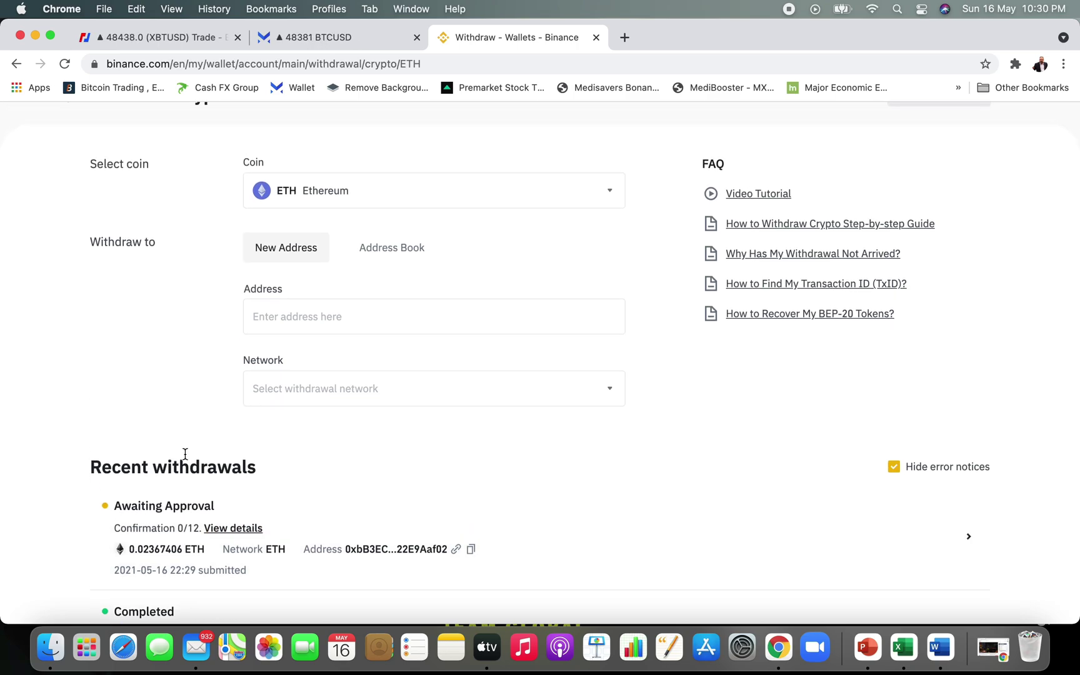
scroll(186, 460, "up", 2)
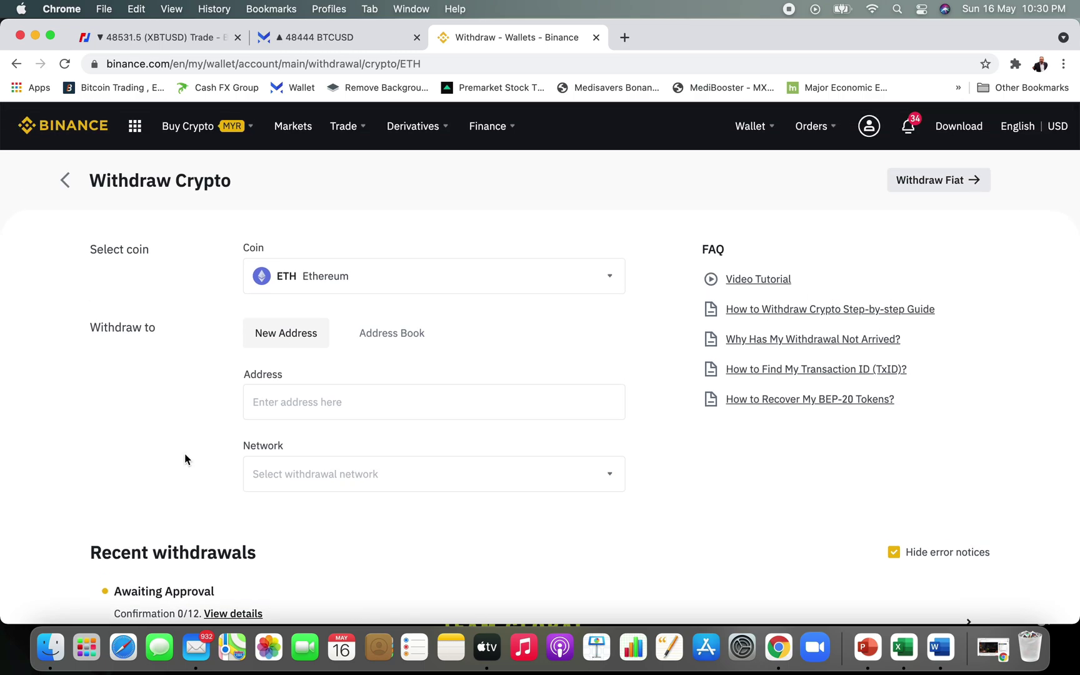
left_click(79, 128)
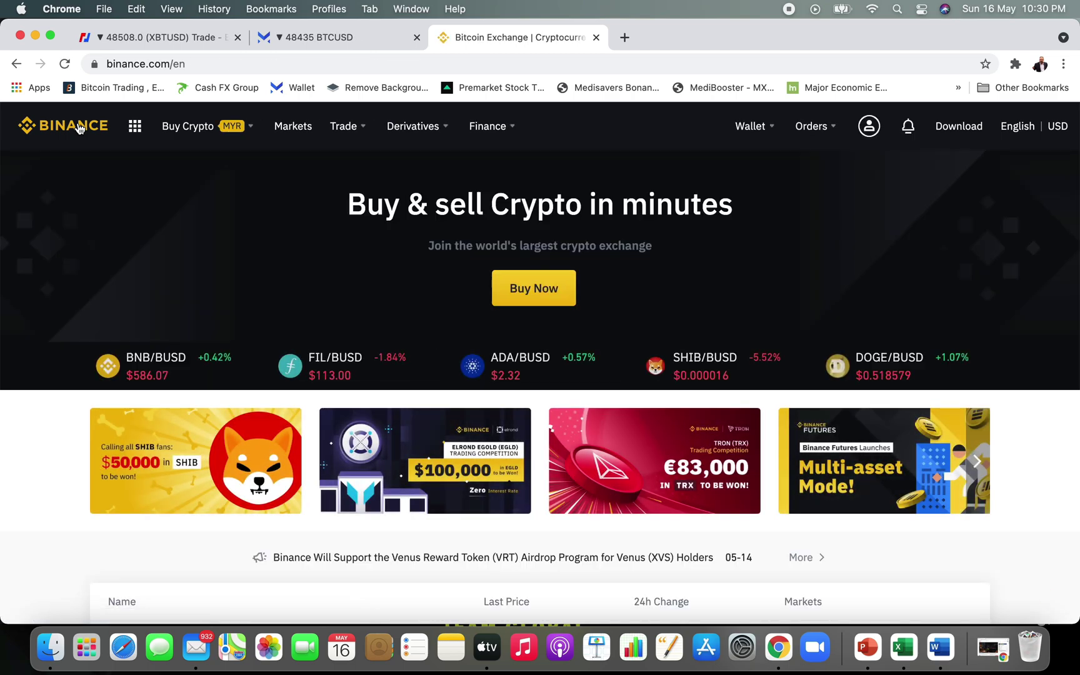